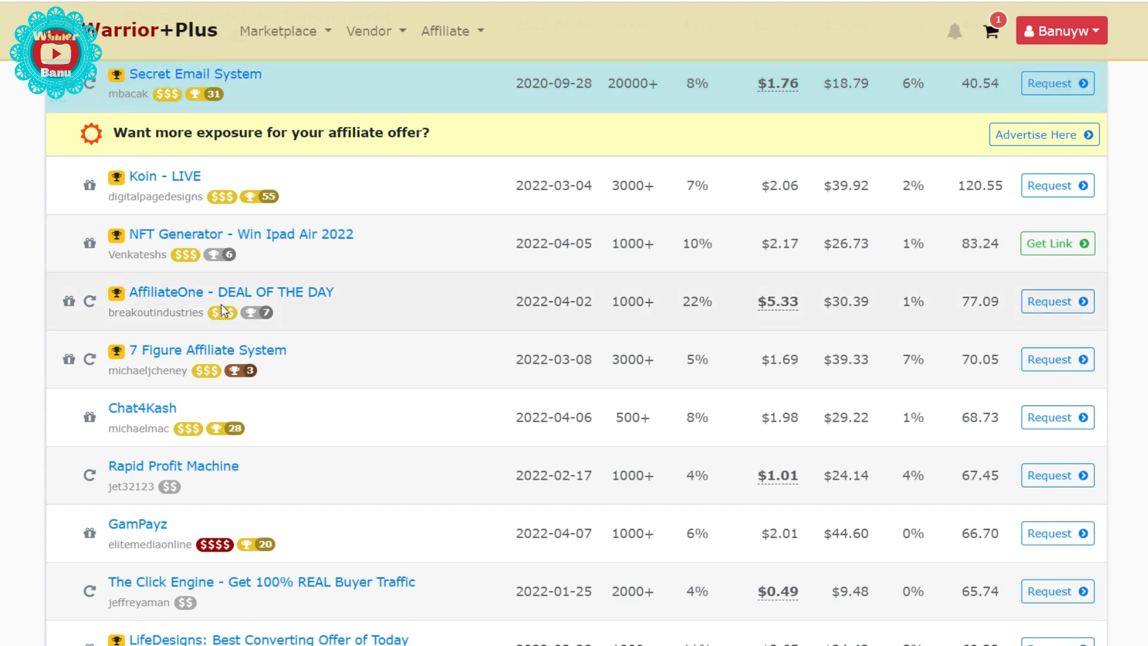
- Open the affiliate link for the NFT Generator - Win Ipad Air 2022 offer
left_click(1023, 244)
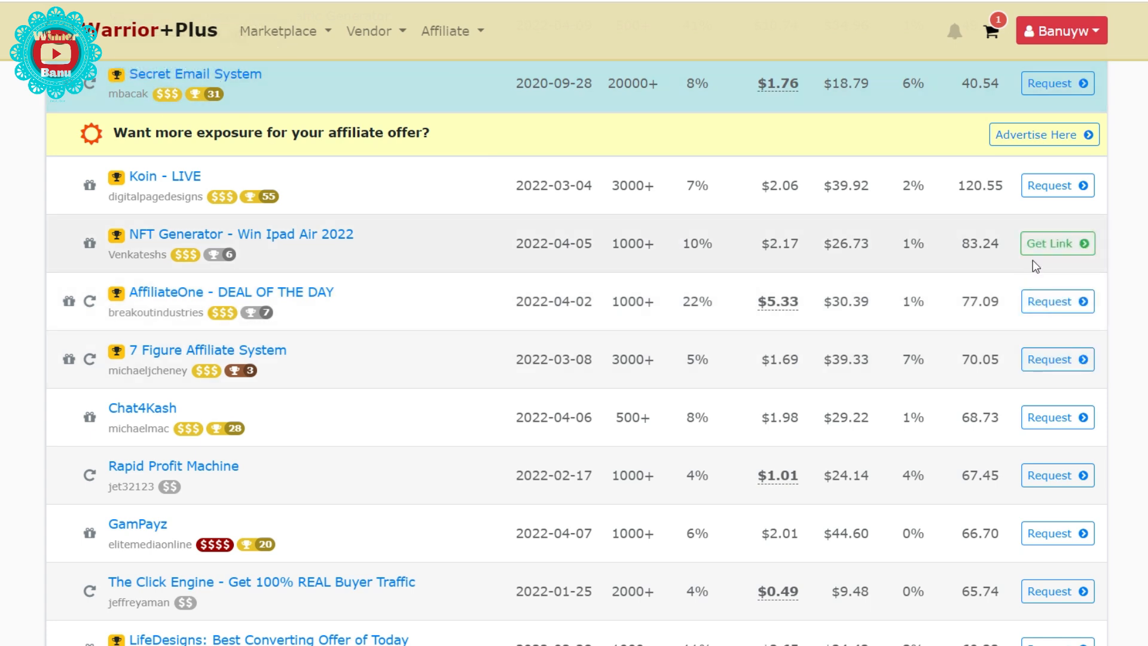
left_click(1052, 248)
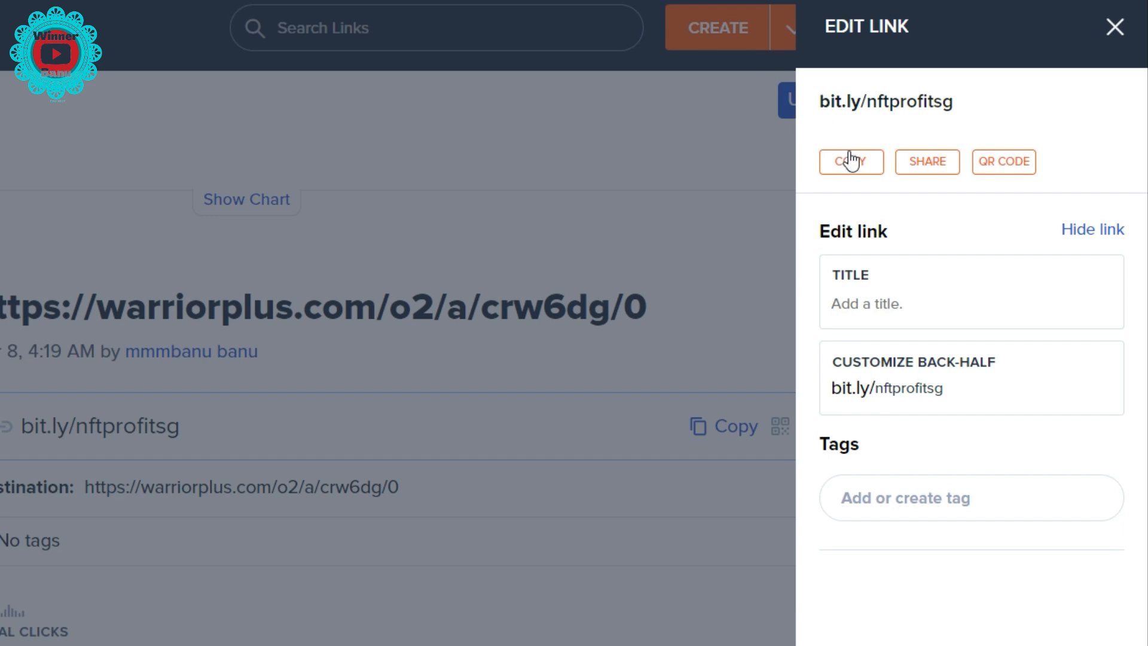
- Copy the bit.ly/nftprofitsg short link and paste it on a new line below the WarriorPlus link
left_click(851, 160)
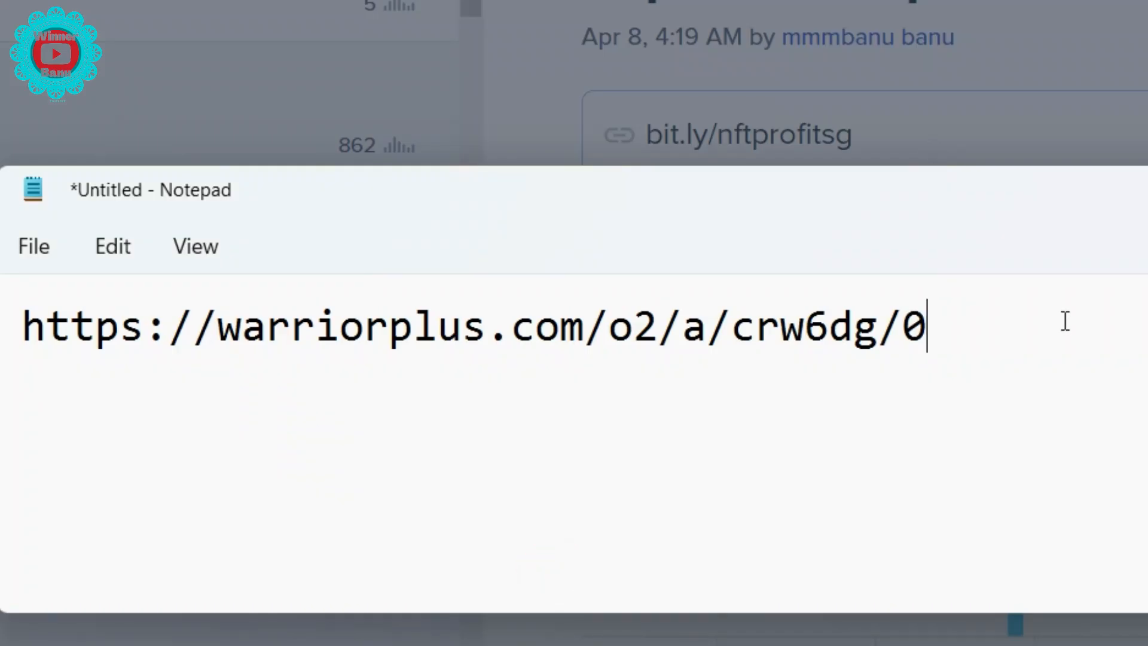
key("Return")
key("Return")
key("ctrl+v")
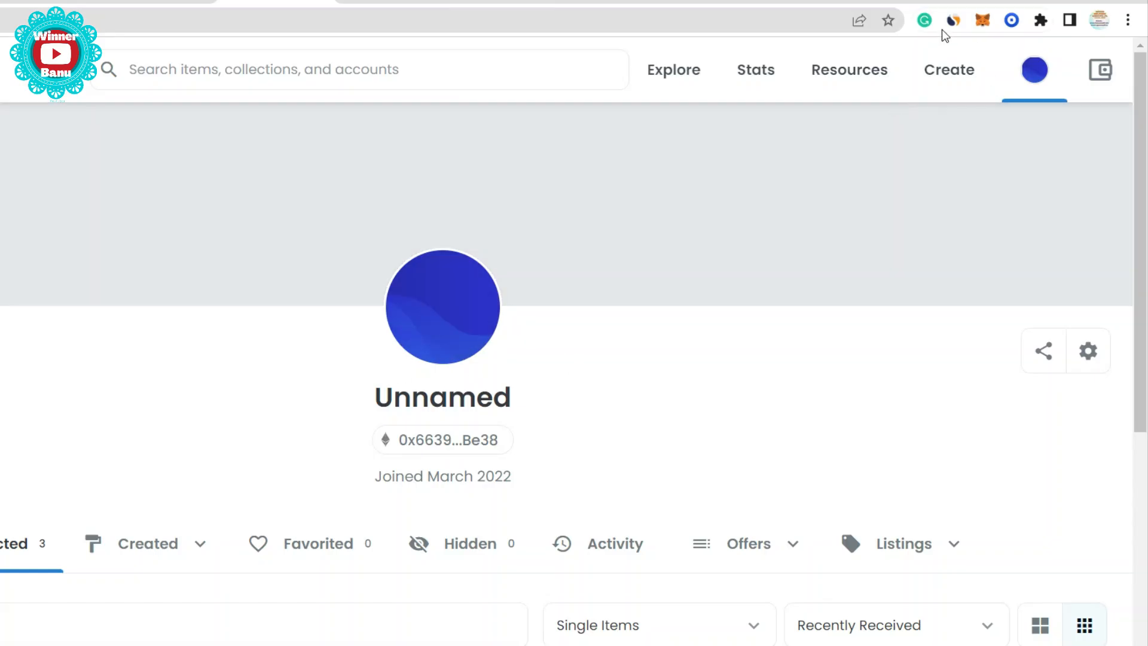
- Confirm the MetaMask wallet stays on the Polygon Mainnet network
left_click(987, 29)
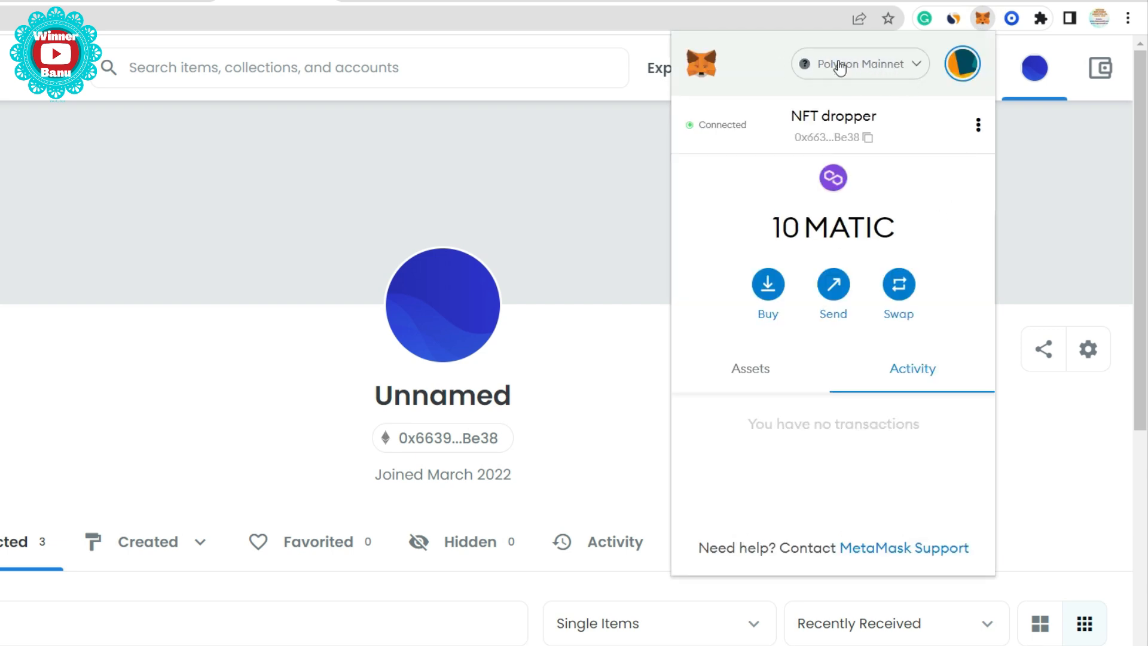
left_click(840, 67)
left_click(810, 236)
left_click(884, 79)
left_click(816, 234)
- Start a new wallet account but cancel it, keeping the 10 MATIC account active
left_click(963, 67)
scroll(801, 204, "down", 2)
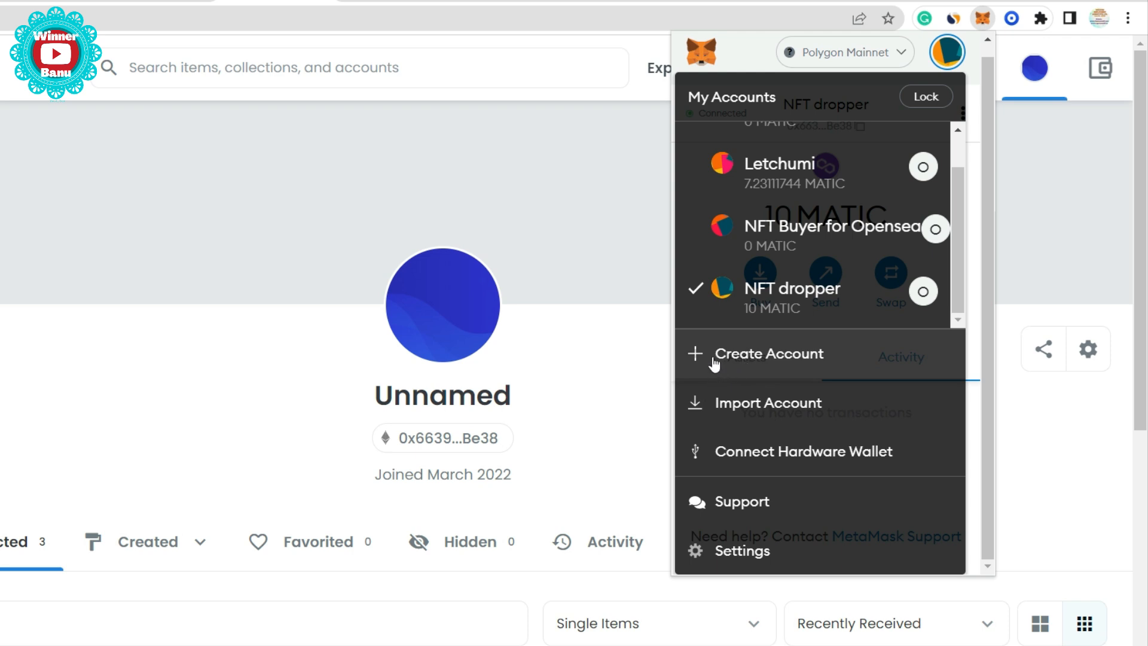
left_click(758, 359)
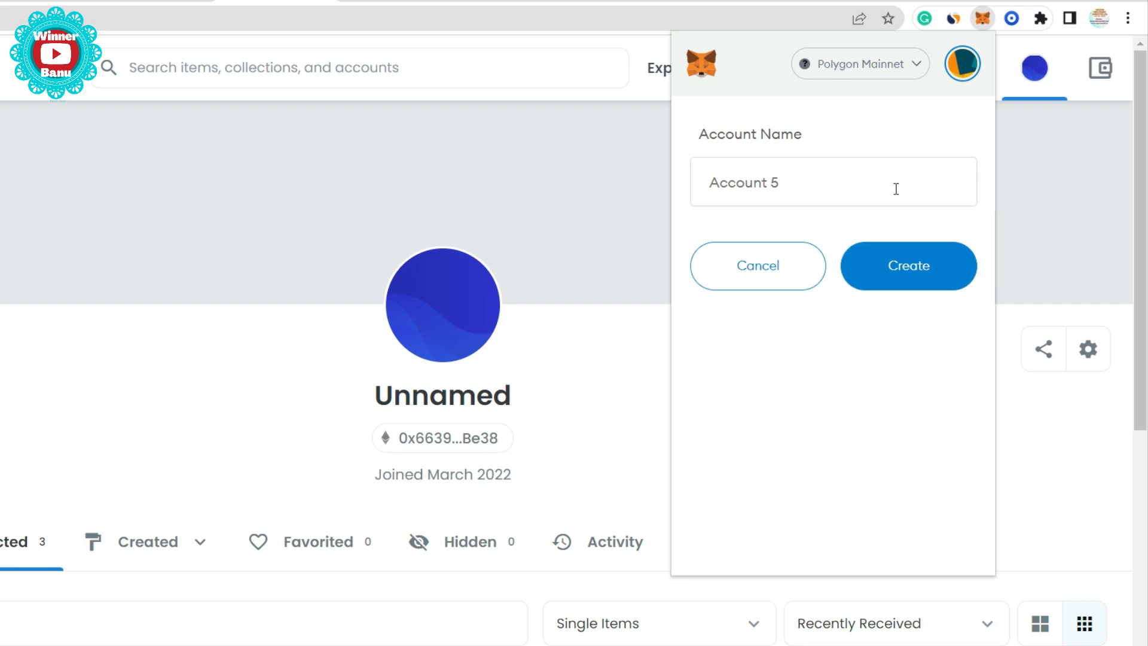
type("x")
key("BackSpace")
key("BackSpace")
key("BackSpace")
key("BackSpace")
key("BackSpace")
key("BackSpace")
left_click(732, 273)
left_click(962, 65)
scroll(777, 305, "down", 1)
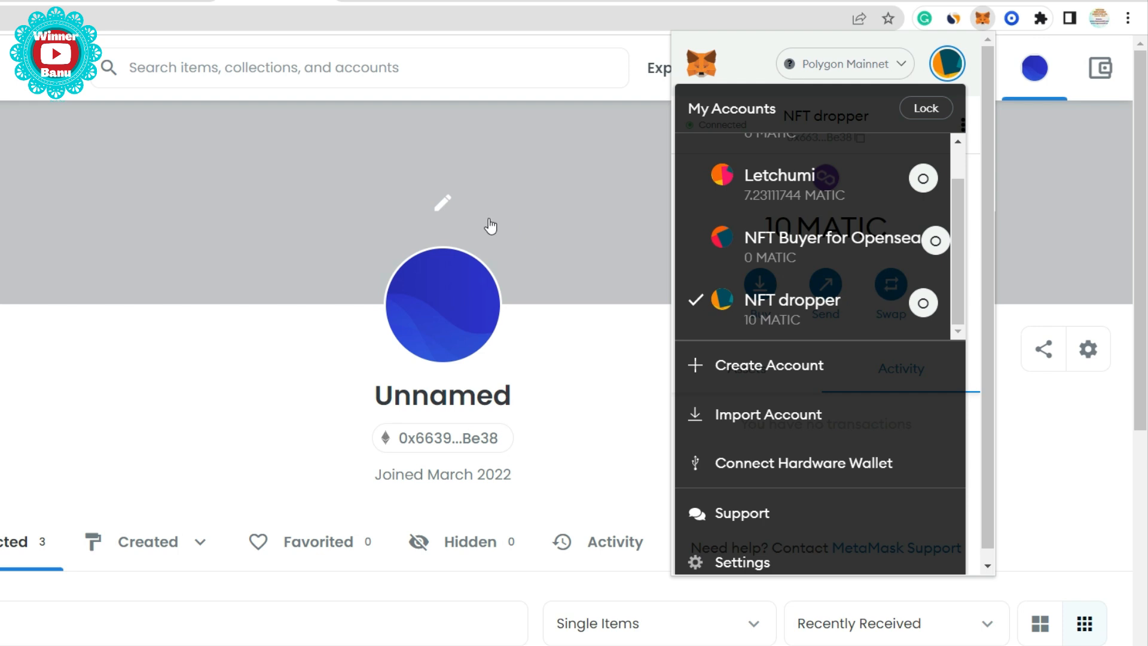
left_click(586, 400)
- Open the Happy Dolls collection from My Collections and add a new item
mouse_move(1029, 73)
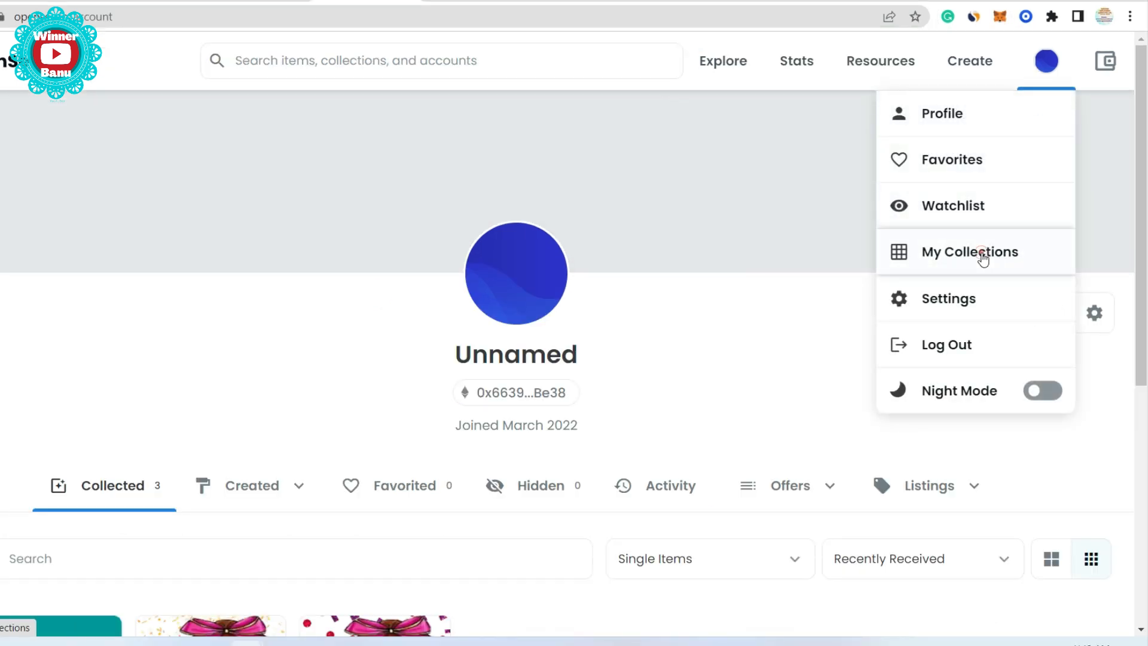
left_click(981, 254)
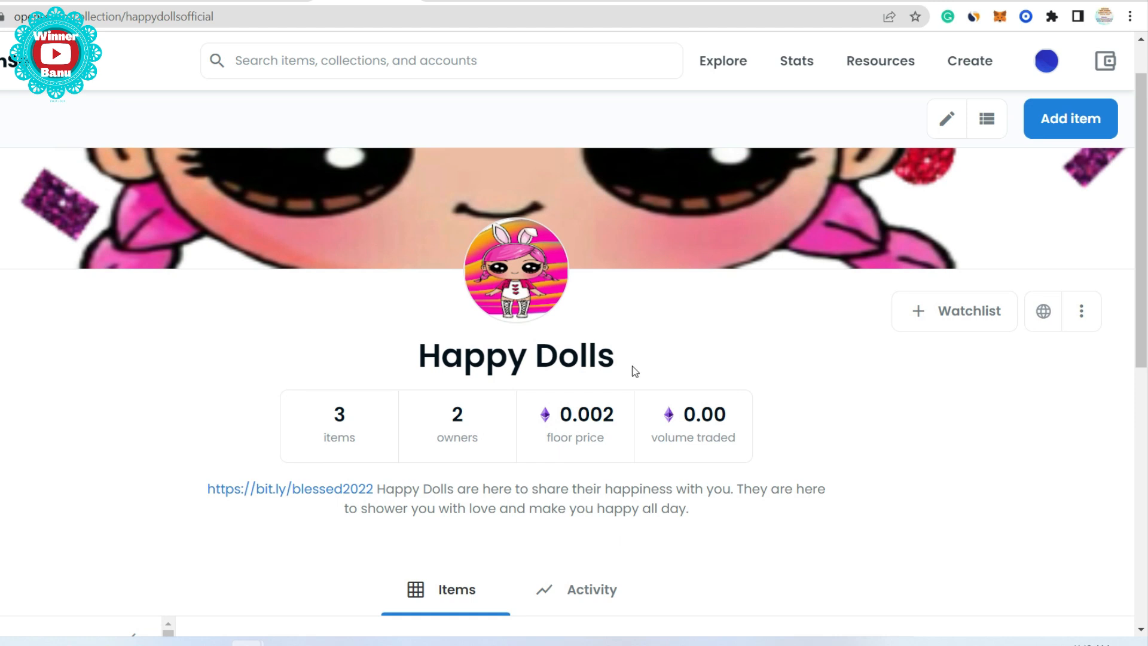
left_click(1066, 120)
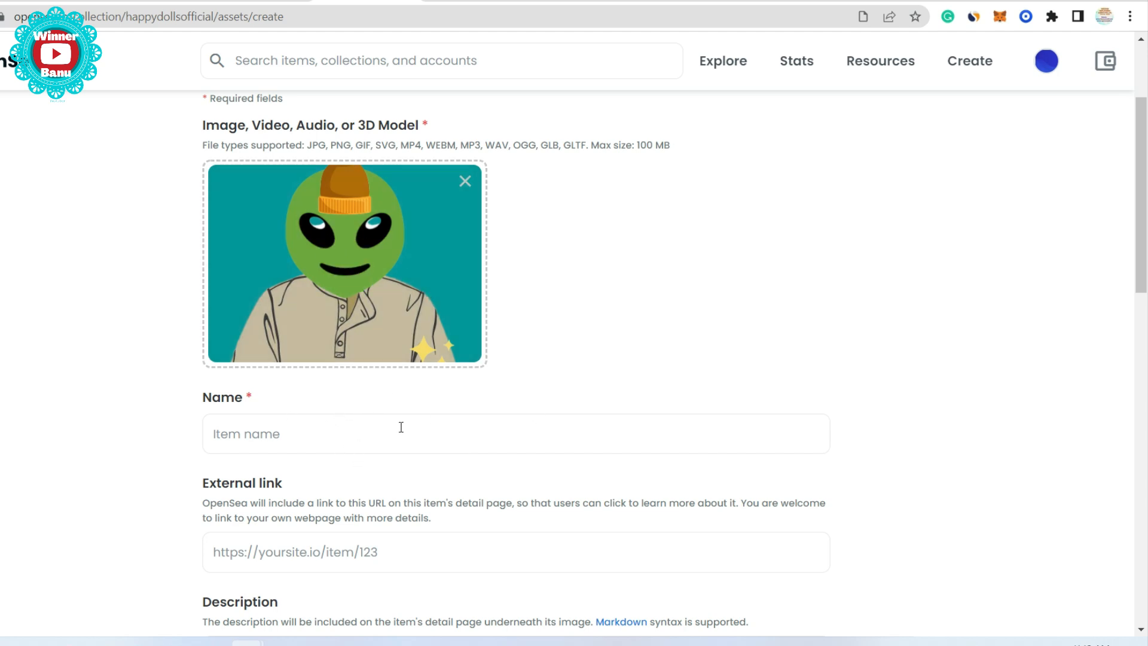
- Name the item 'Happy Alien' and paste 'Happy Alien' as its description
left_click(374, 441)
type("Happy Alien")
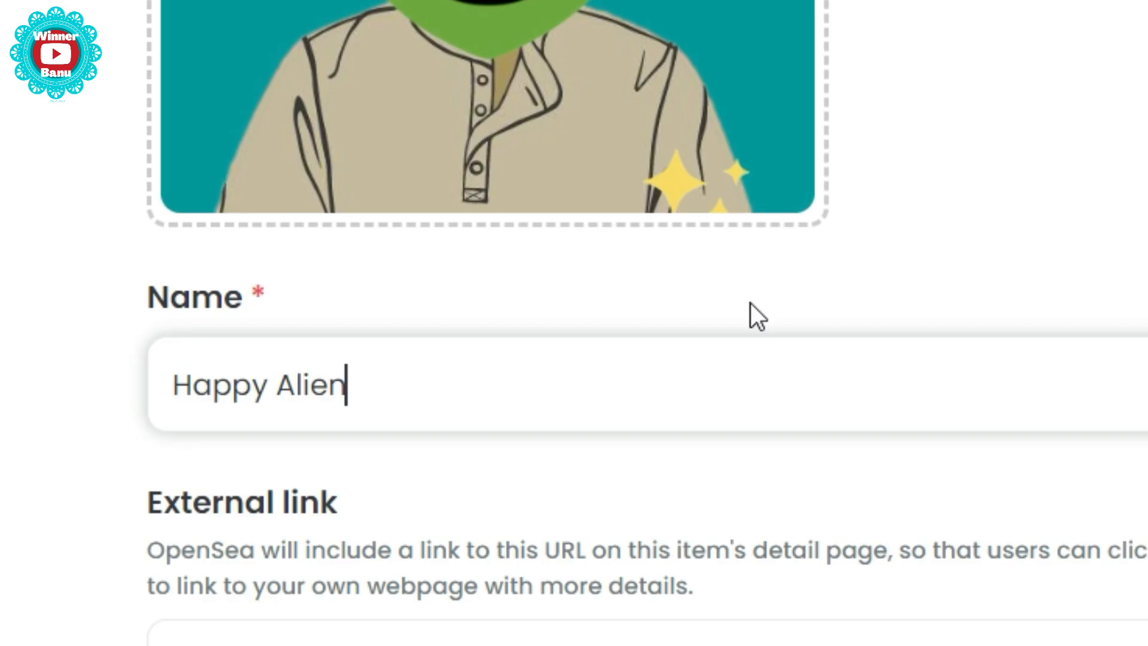
left_click(272, 436)
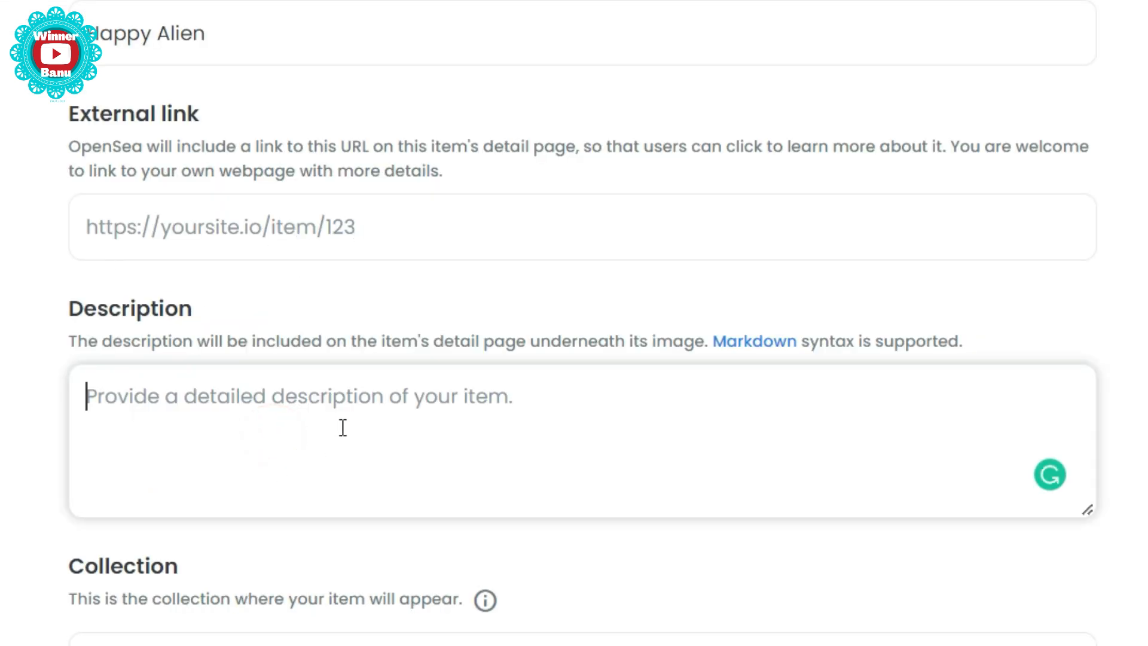
key("ctrl+v")
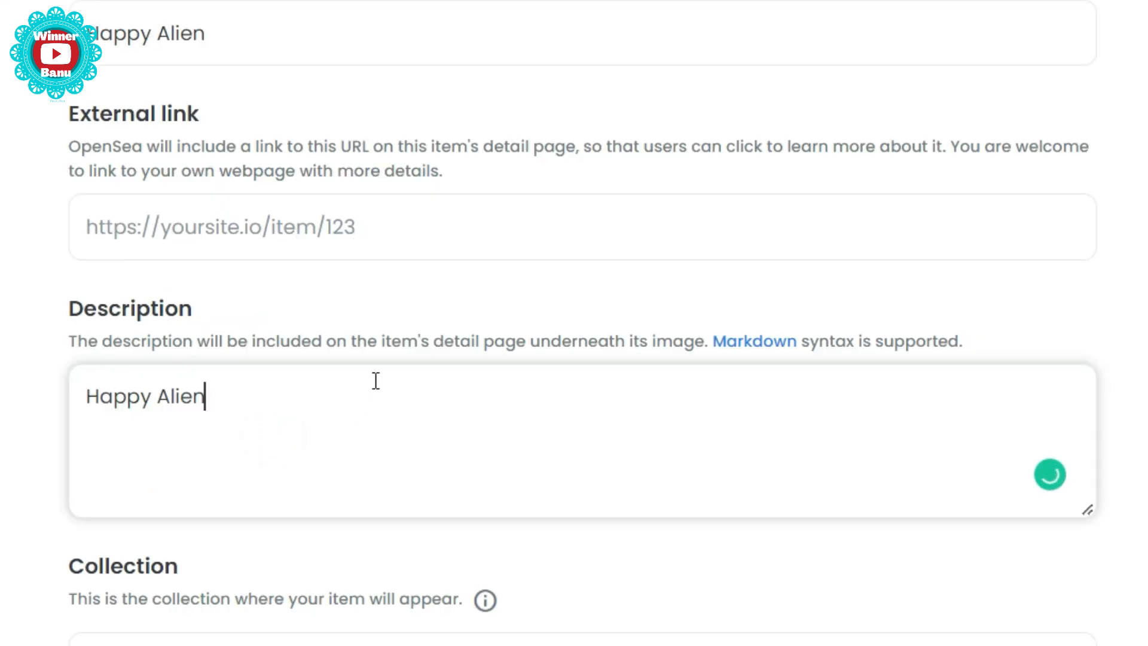
scroll(658, 486, "down", 6)
- Add a HAPPY property of 100 and a Happiness Level of 5 of 5
left_click(1063, 365)
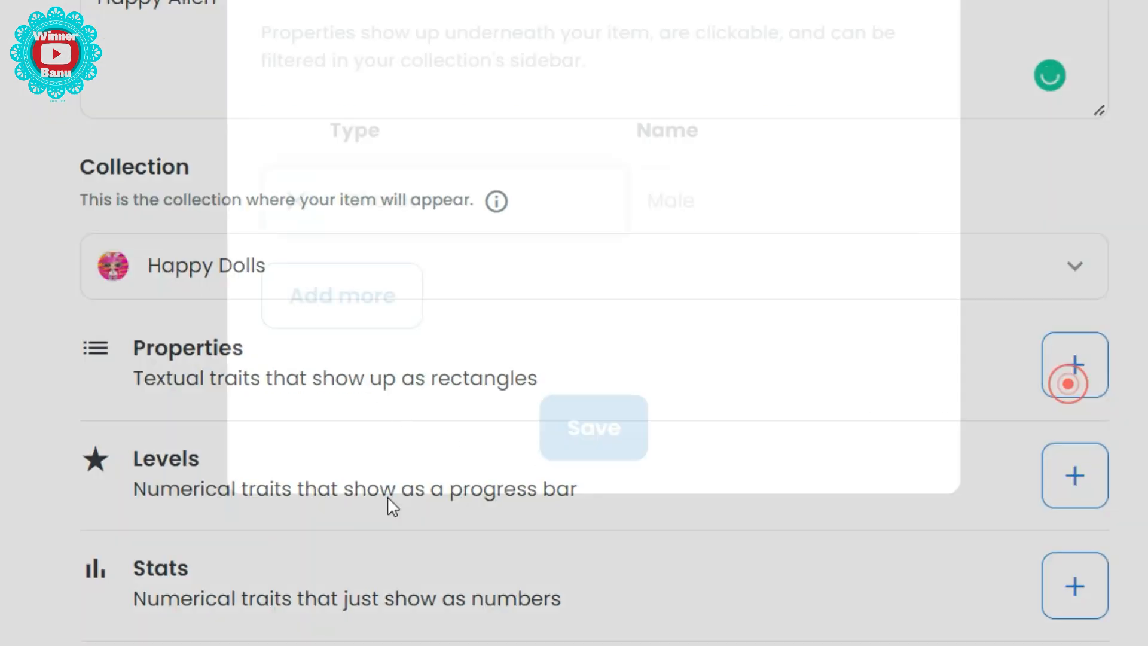
left_click(469, 206)
type("happy")
key("Tab")
type("100")
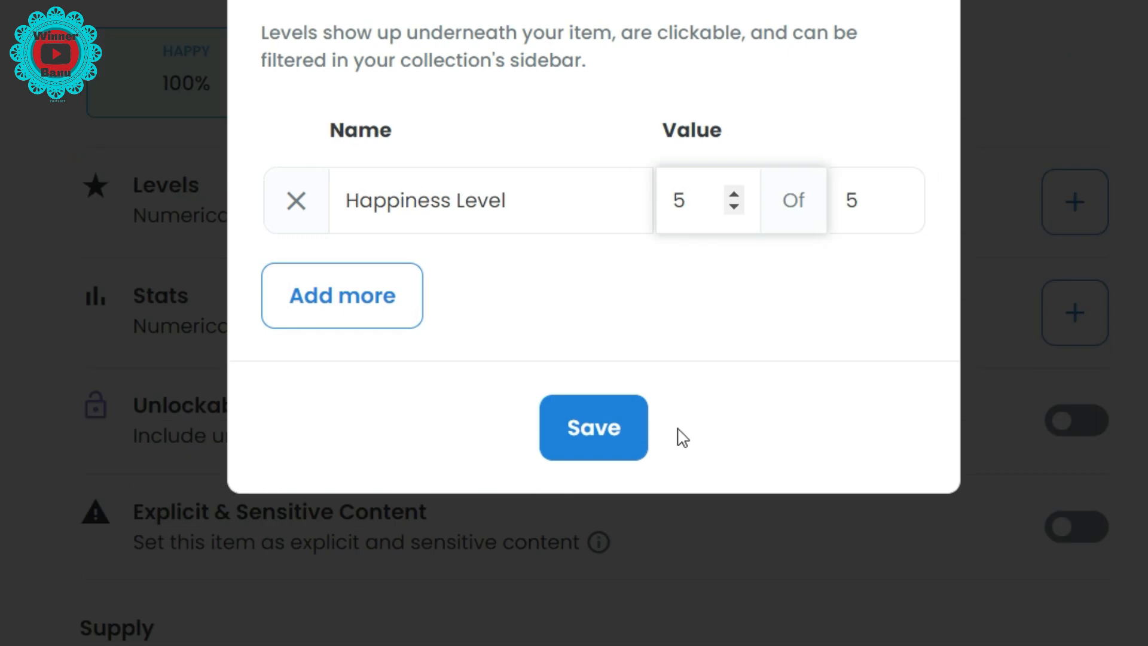
left_click(612, 440)
scroll(723, 135, "down", 10)
scroll(389, 119, "up", 4)
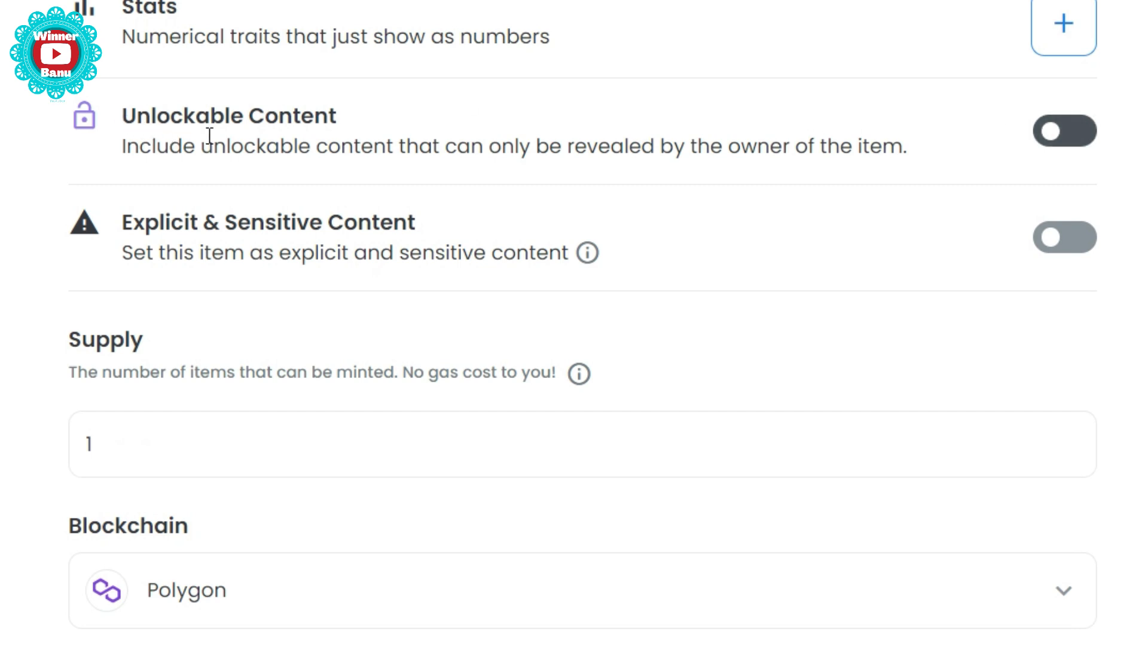
- Switch on Unlockable Content and place the cursor in its text box
left_click(1058, 134)
left_click(165, 266)
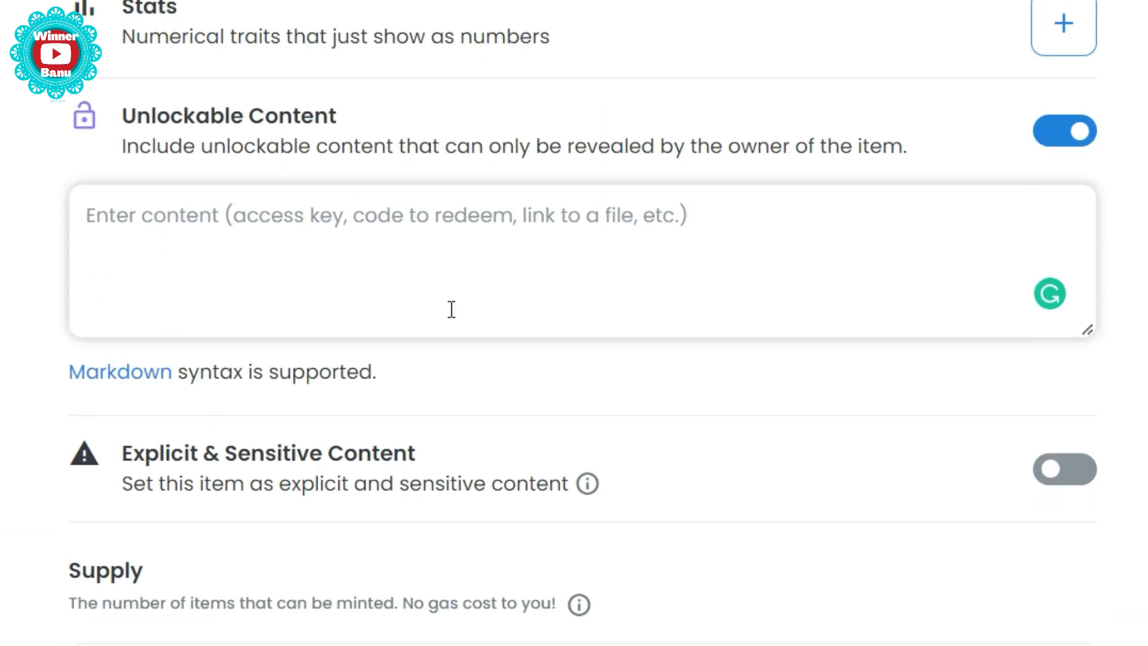
scroll(243, 219, "up", 20)
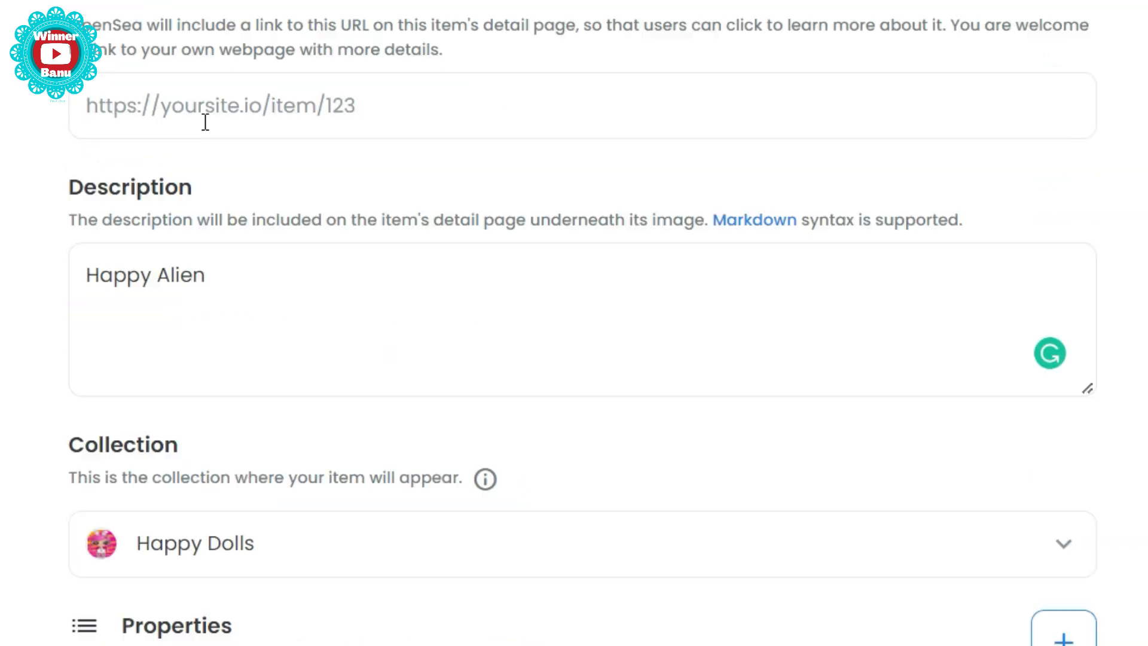
- Append ': ' and the bit.ly/nftprofitsg link to the unlockable Millionaire message
scroll(317, 119, "down", 20)
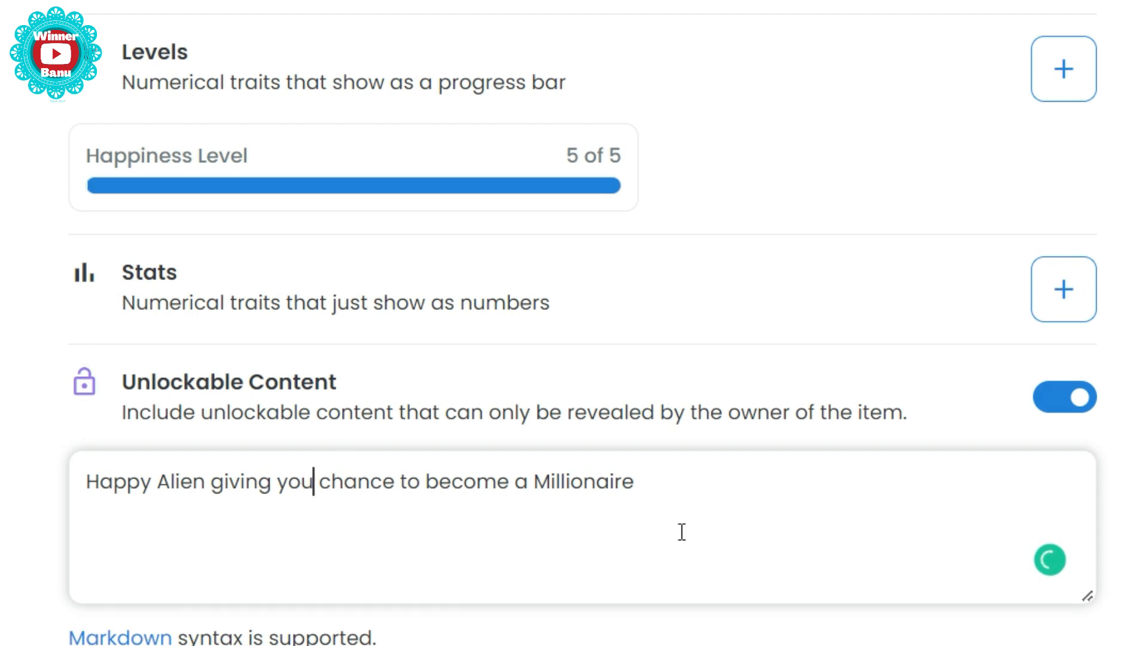
left_click(688, 506)
type(":")
type("https://bit.ly/nftprofitsg")
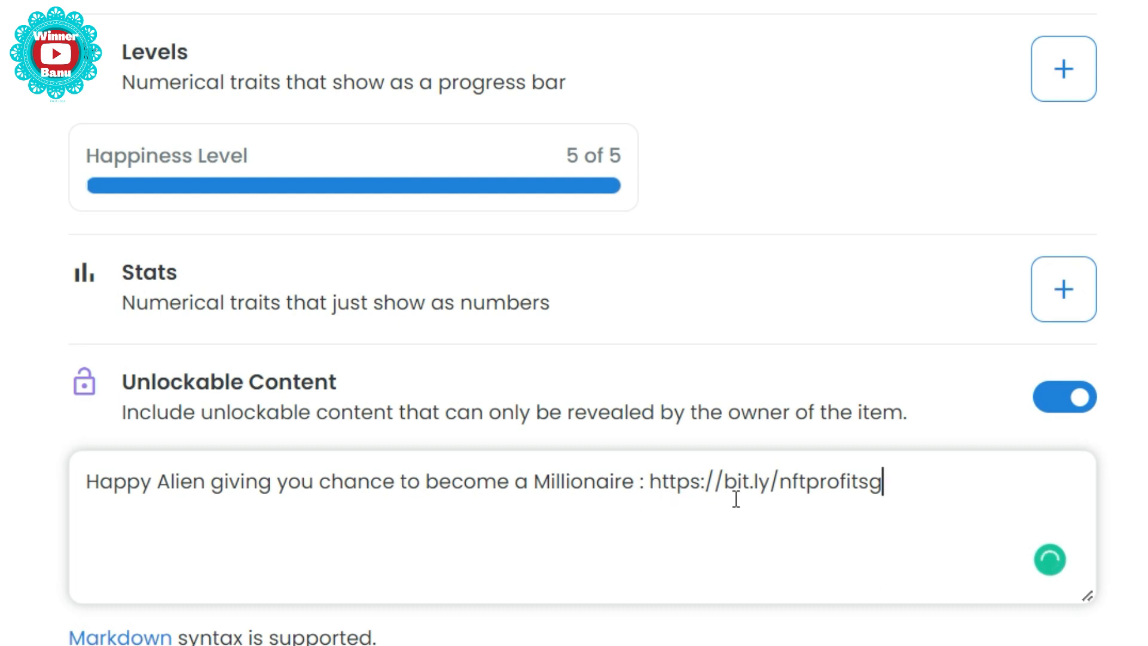
mouse_move(586, 489)
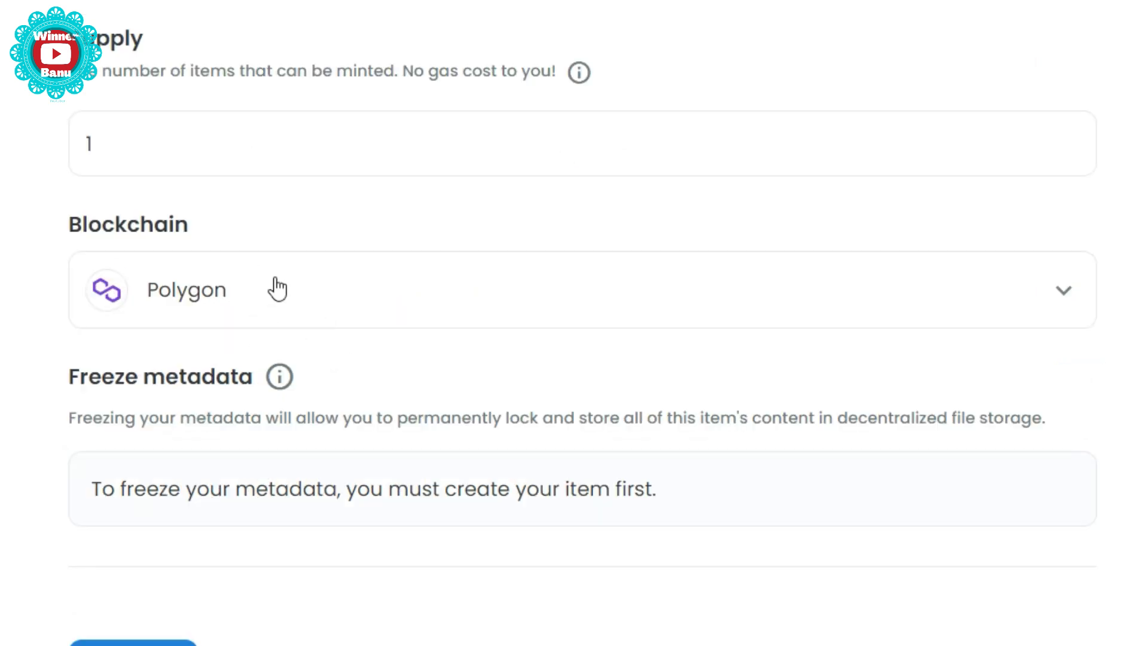
- Raise the supply to 1000 and create the Happy Alien item
double_click(164, 156)
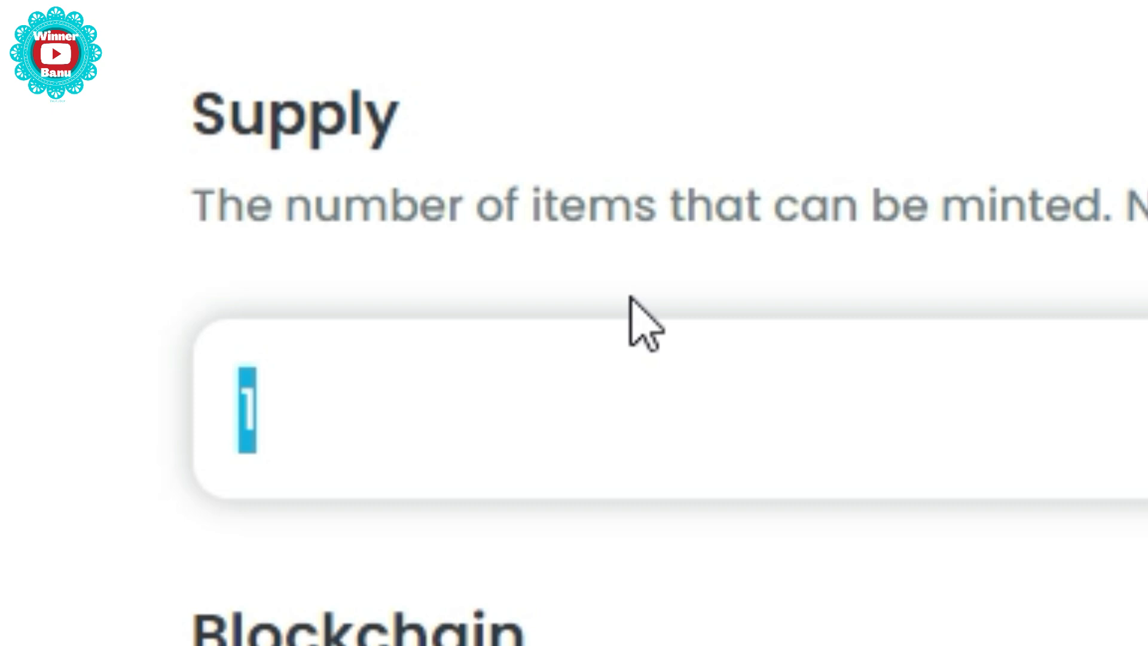
type("1000")
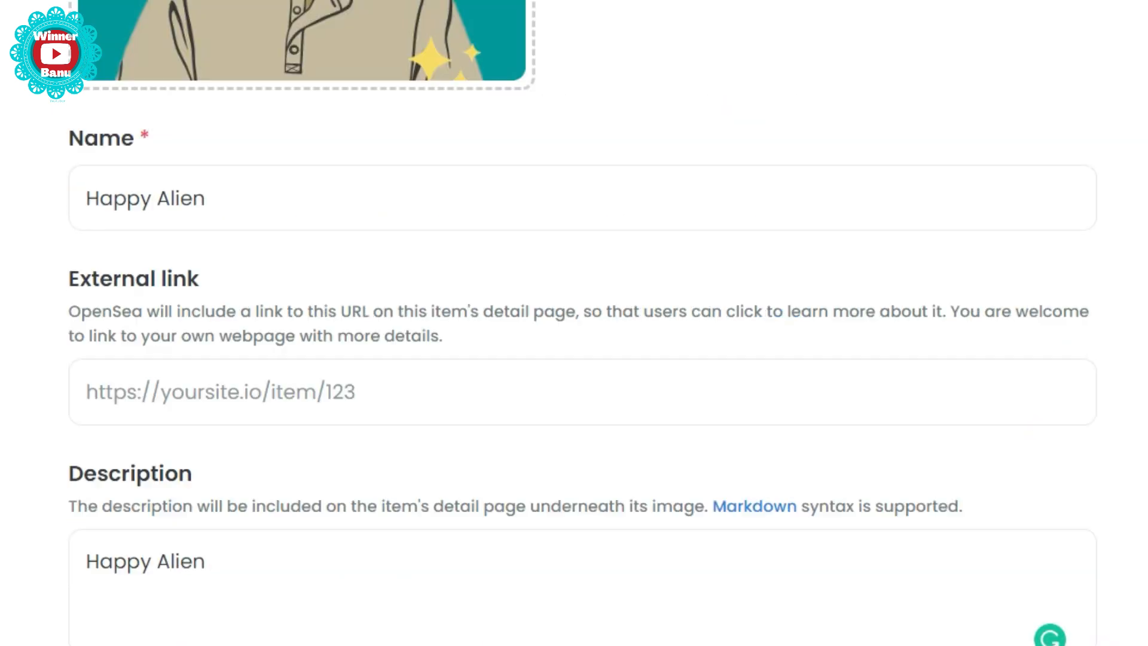
scroll(451, 153, "up", 8)
scroll(451, 154, "down", 10)
scroll(432, 159, "down", 15)
scroll(406, 211, "up", 3)
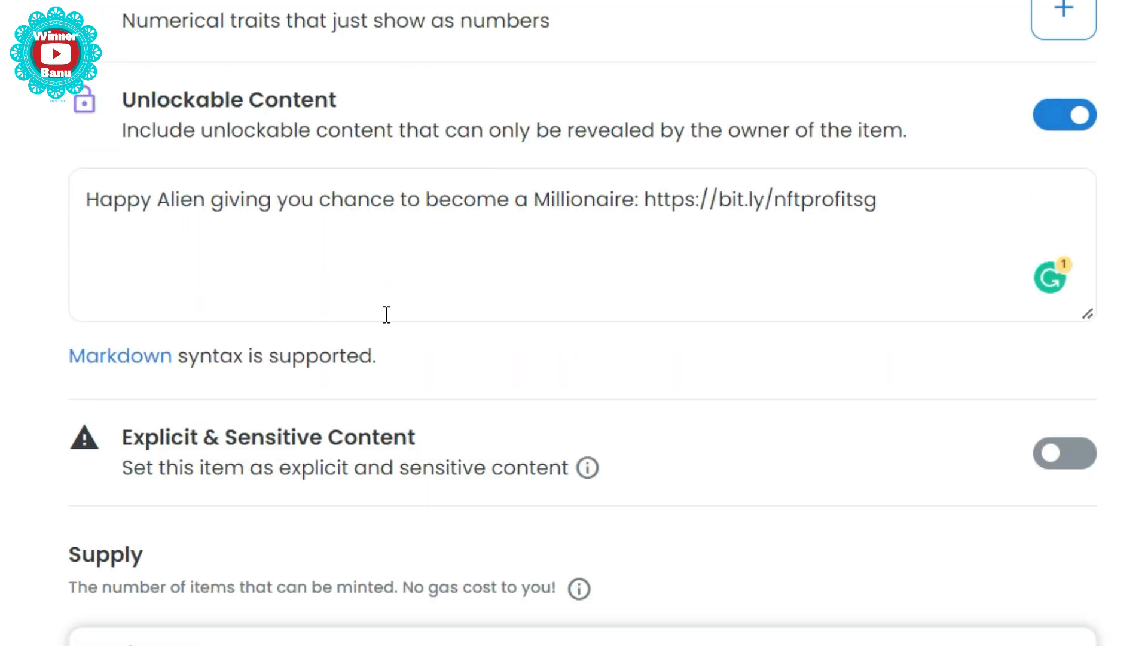
scroll(387, 315, "down", 9)
left_click(167, 554)
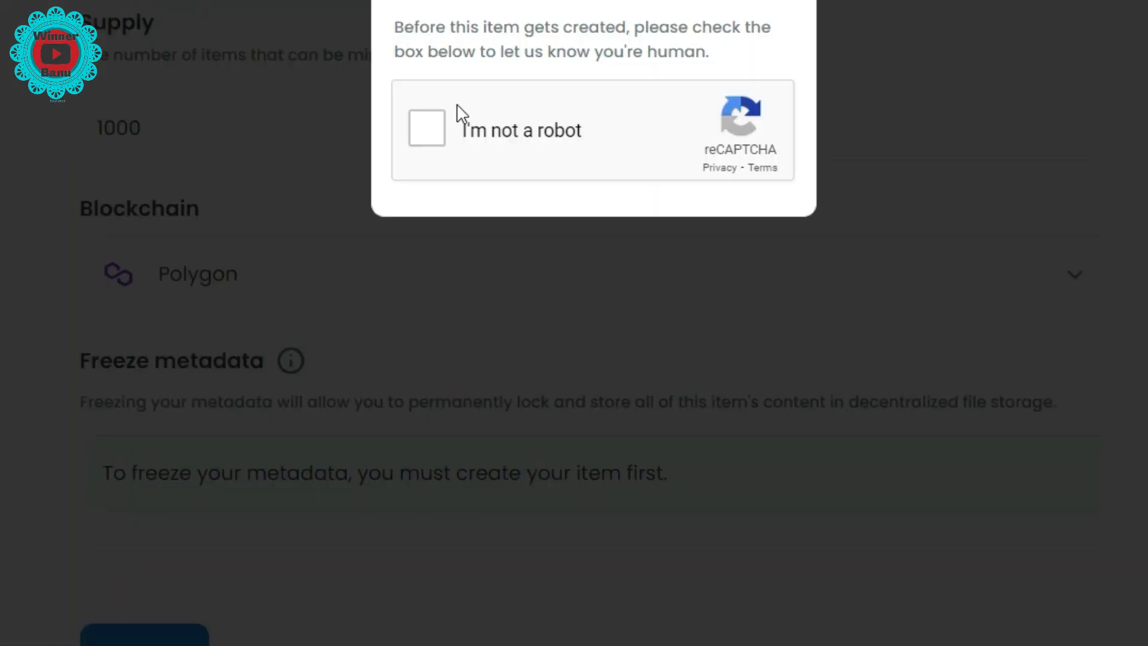
- Pass the human check, highlight Happy Alien in the confirmation, and begin selling it
left_click(438, 129)
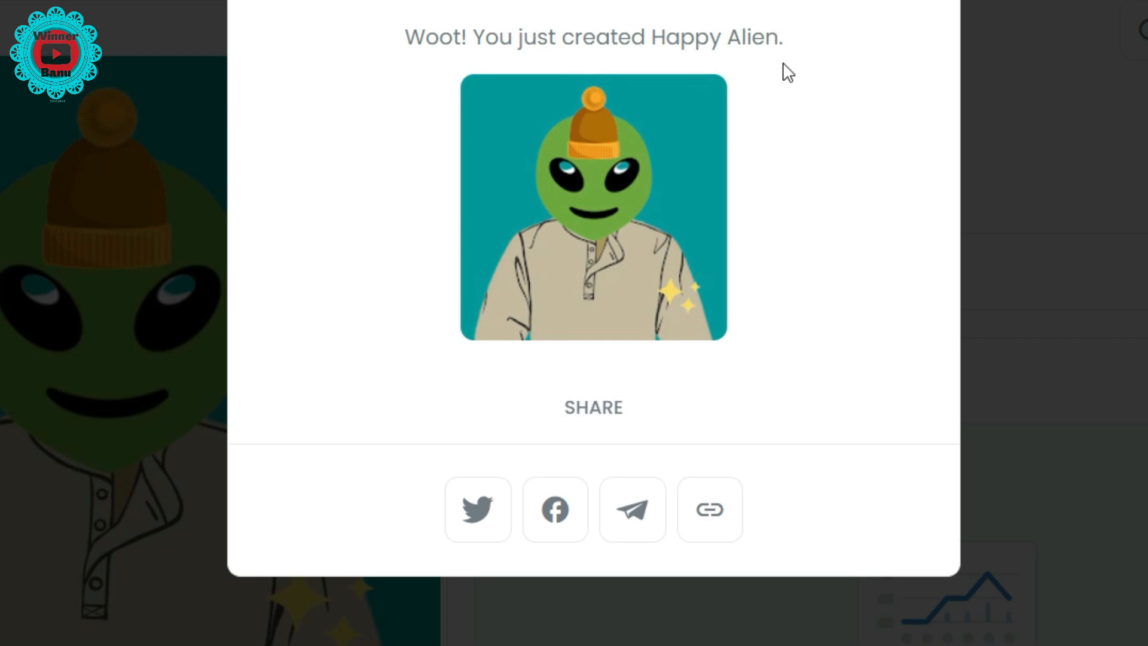
left_click_drag(666, 37, 778, 37)
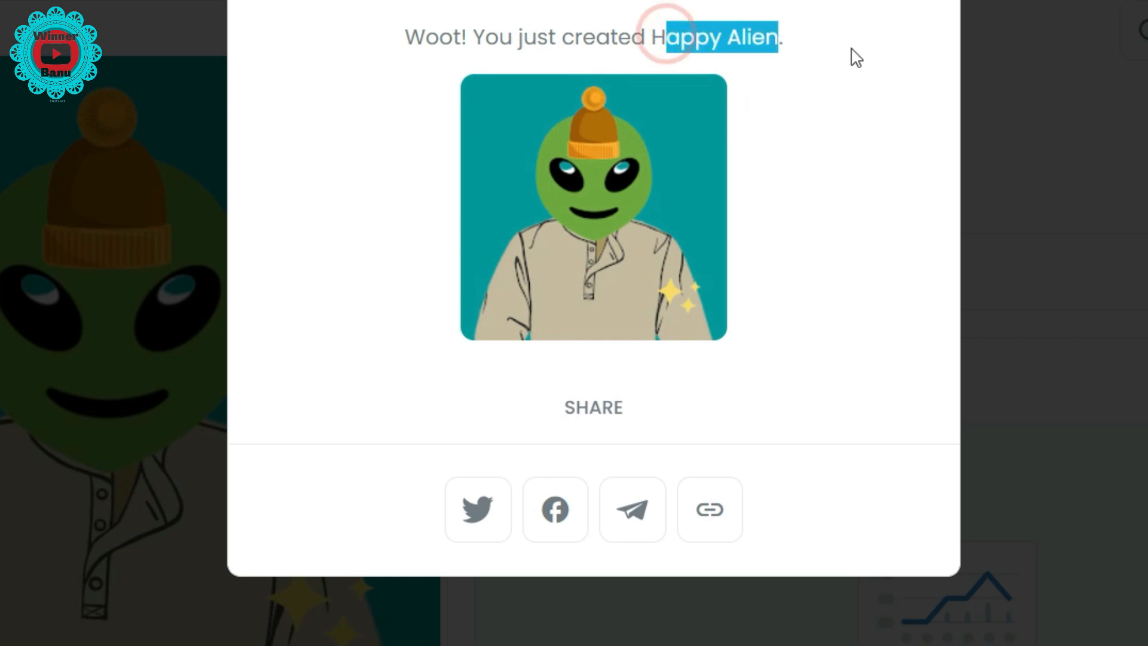
left_click(920, 52)
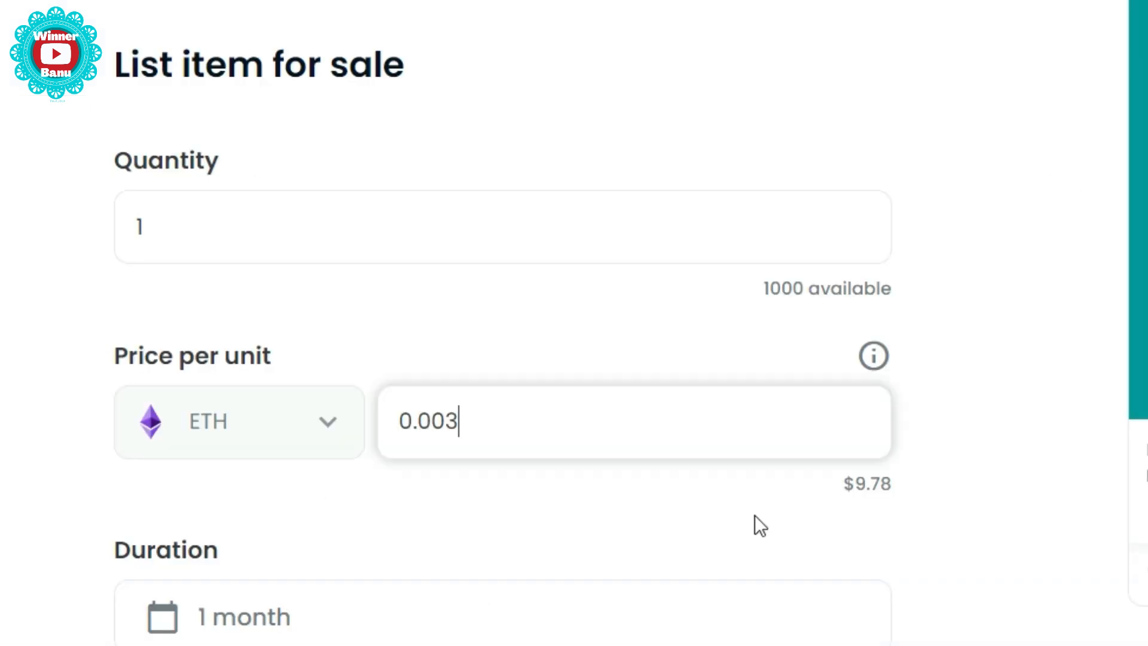
- Complete the 0.003 ETH one-month listing, sign it in MetaMask, and close the confirmation
scroll(684, 471, "down", 5)
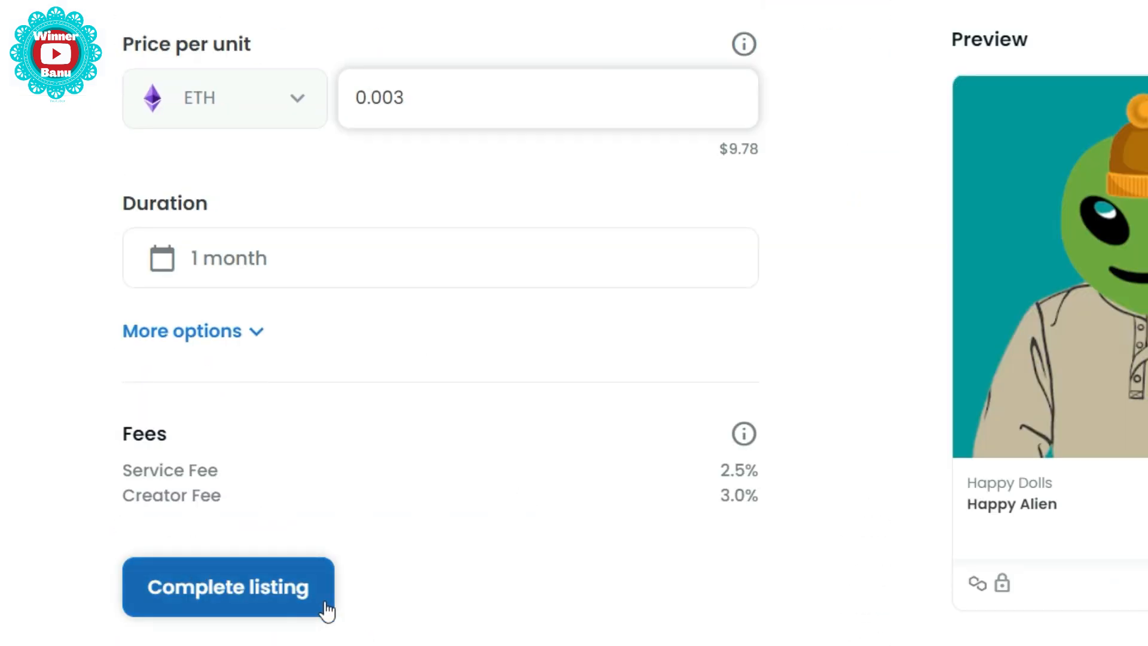
left_click(252, 594)
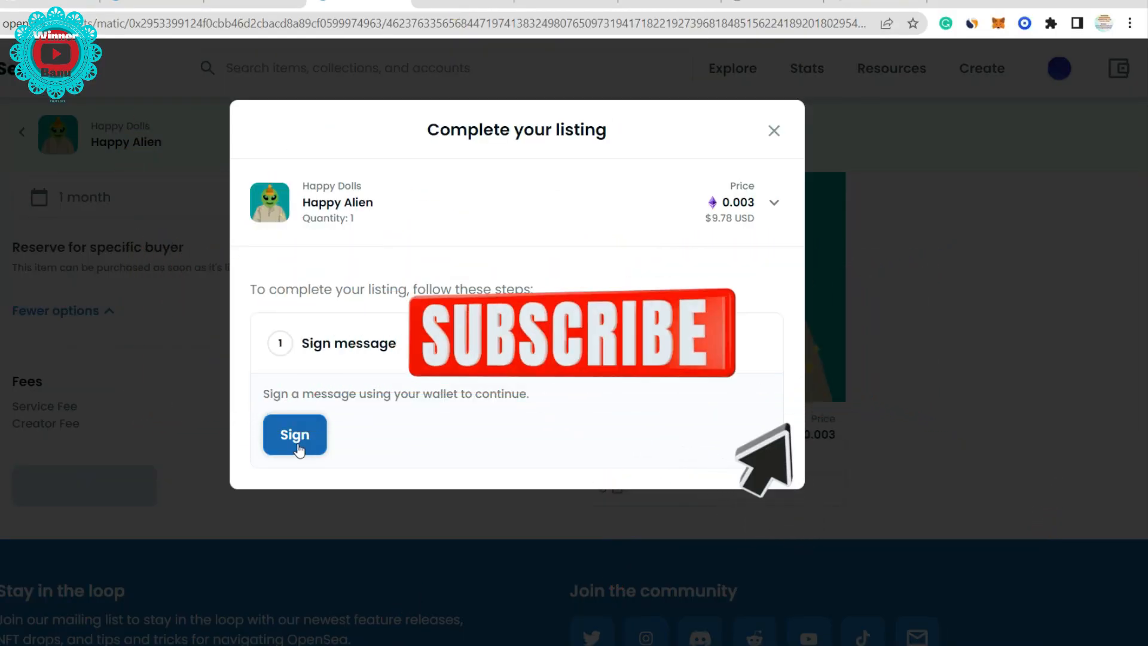
left_click(297, 446)
left_click(1086, 426)
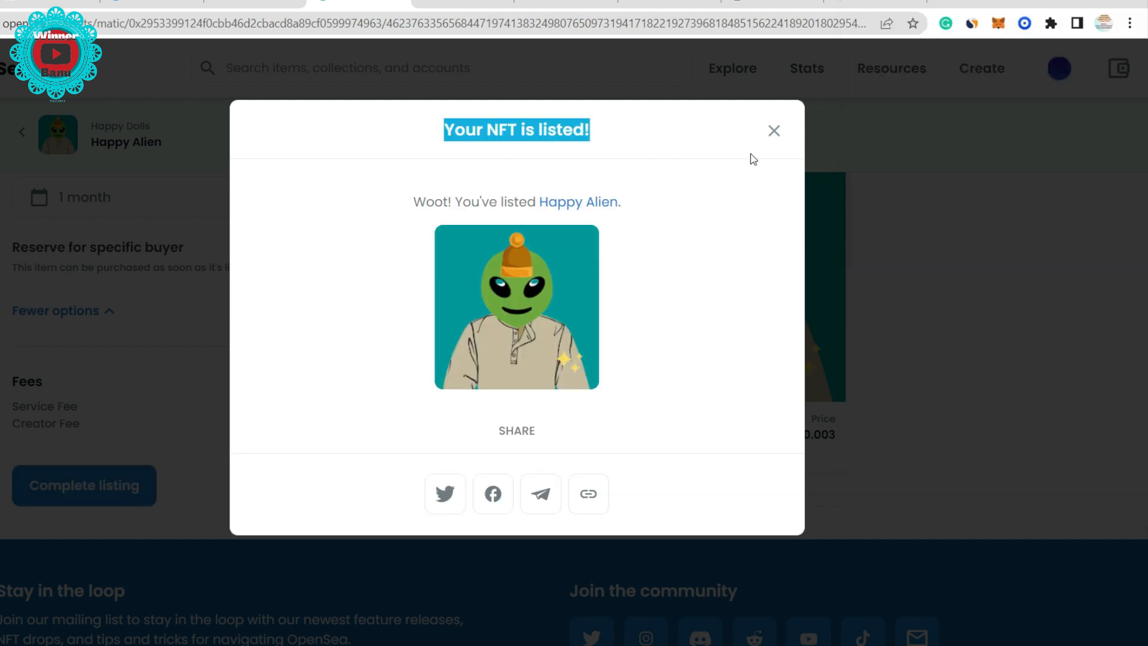
left_click(773, 132)
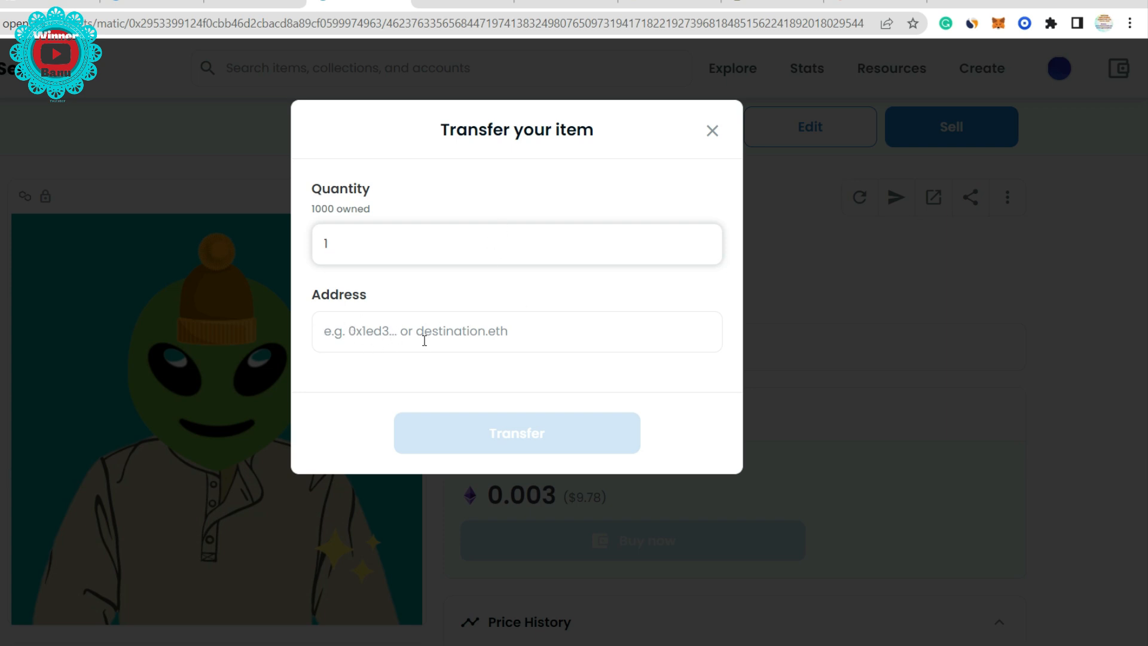
- Switch from the Happy Alien page to the Twitter profile tab
left_click(269, 5)
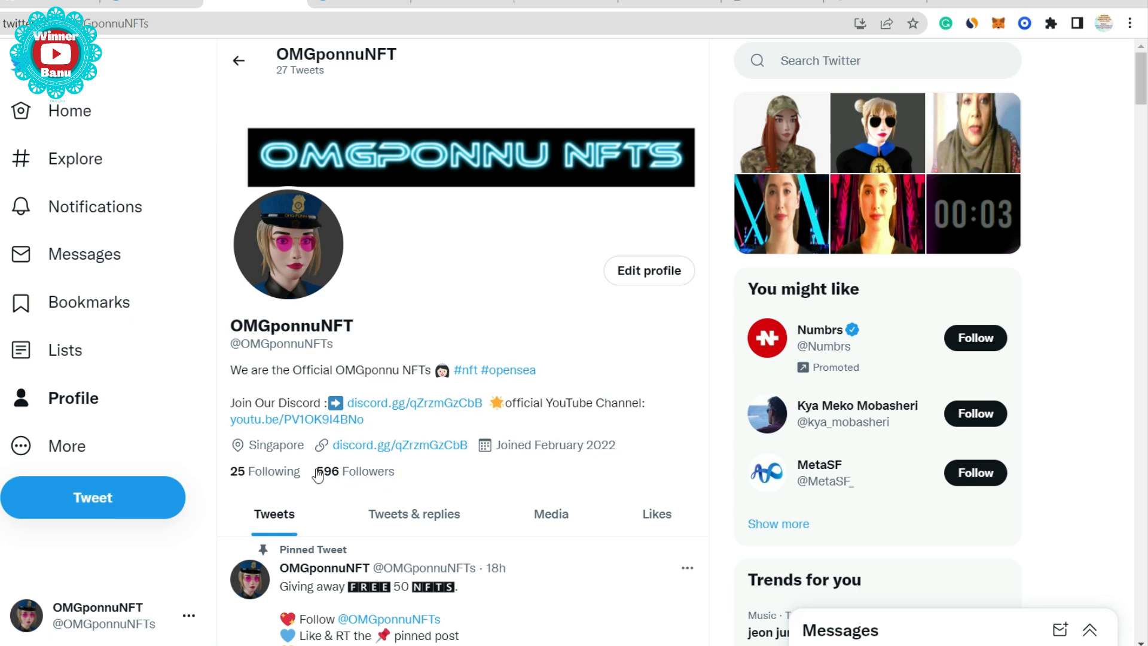
- Run the recent 'polygon wallet' search on Twitter
scroll(489, 391, "down", 5)
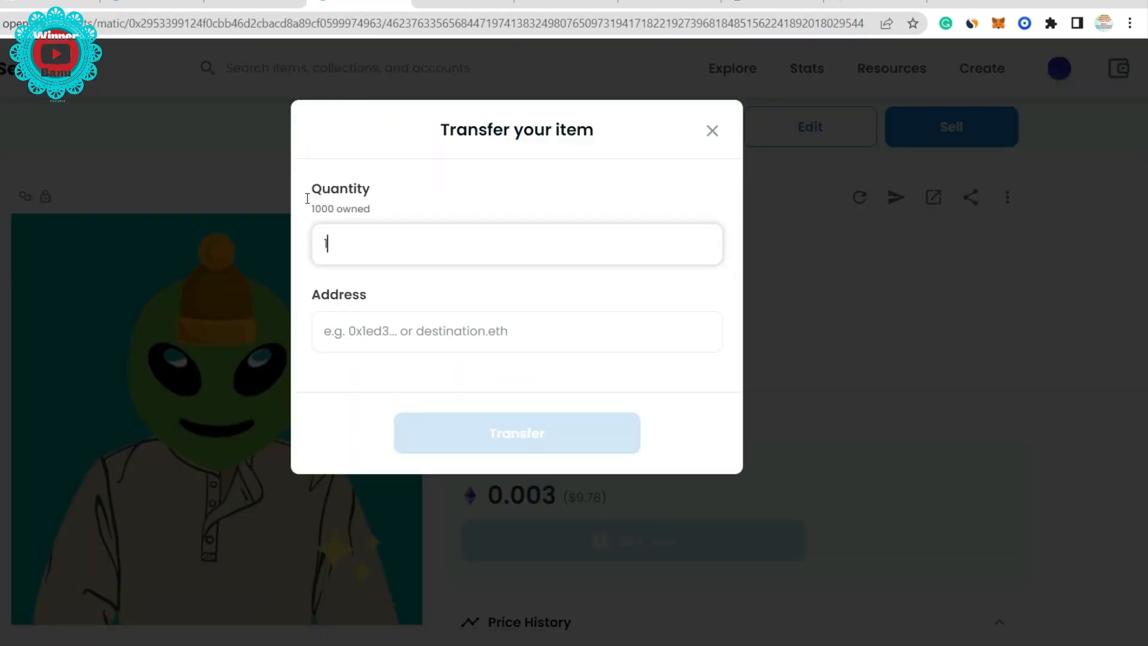
left_click(256, 5)
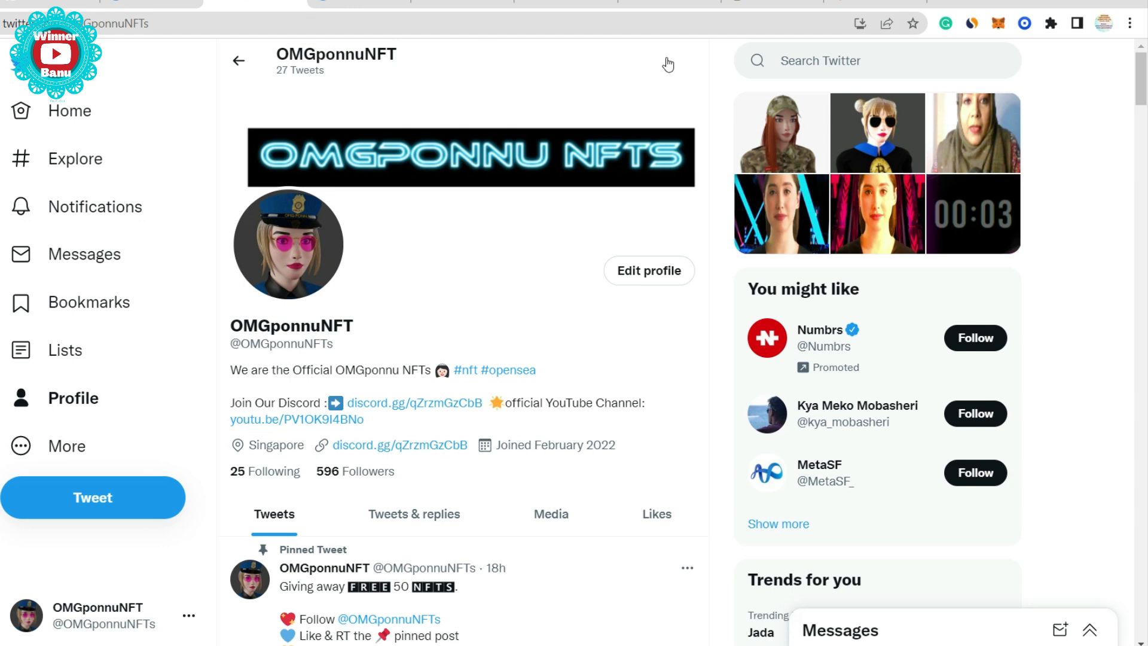
left_click(863, 74)
left_click(861, 119)
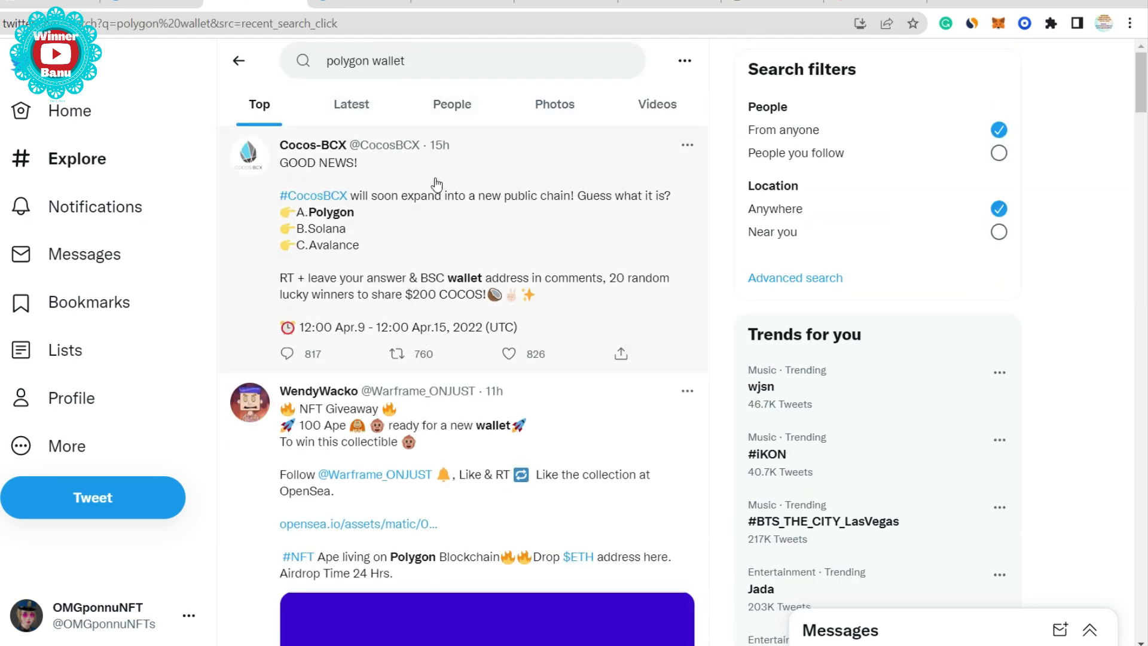
scroll(443, 209, "down", 4)
scroll(464, 335, "up", 1)
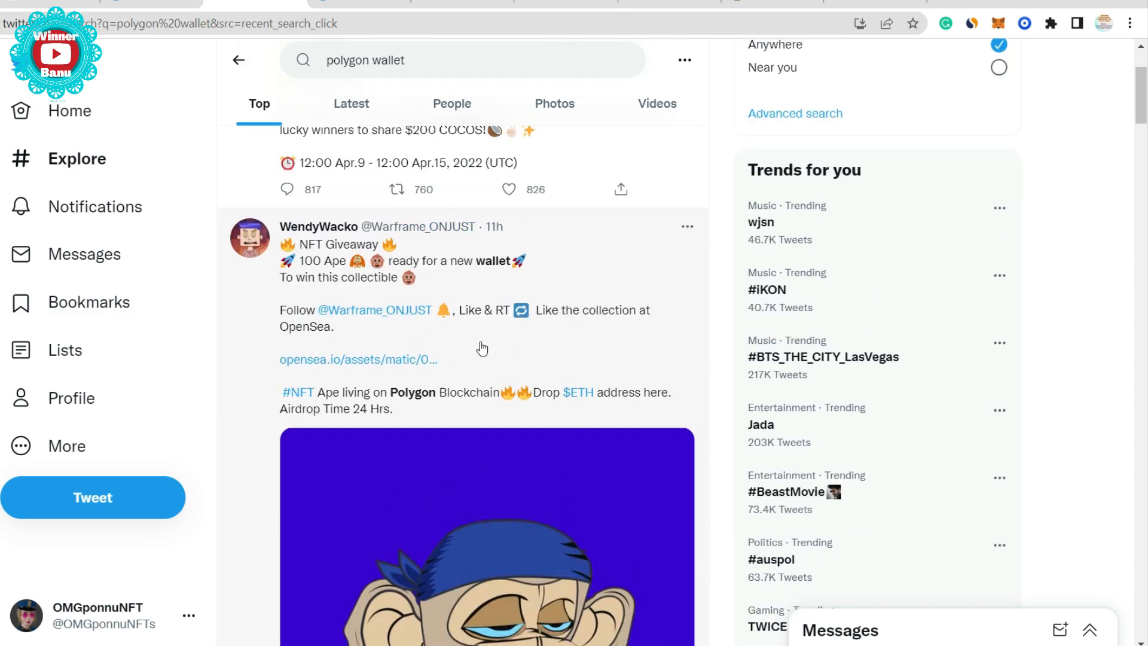
scroll(482, 349, "down", 1)
- Open the NFT giveaway tweet and scroll through its wallet-address replies
left_click(540, 175)
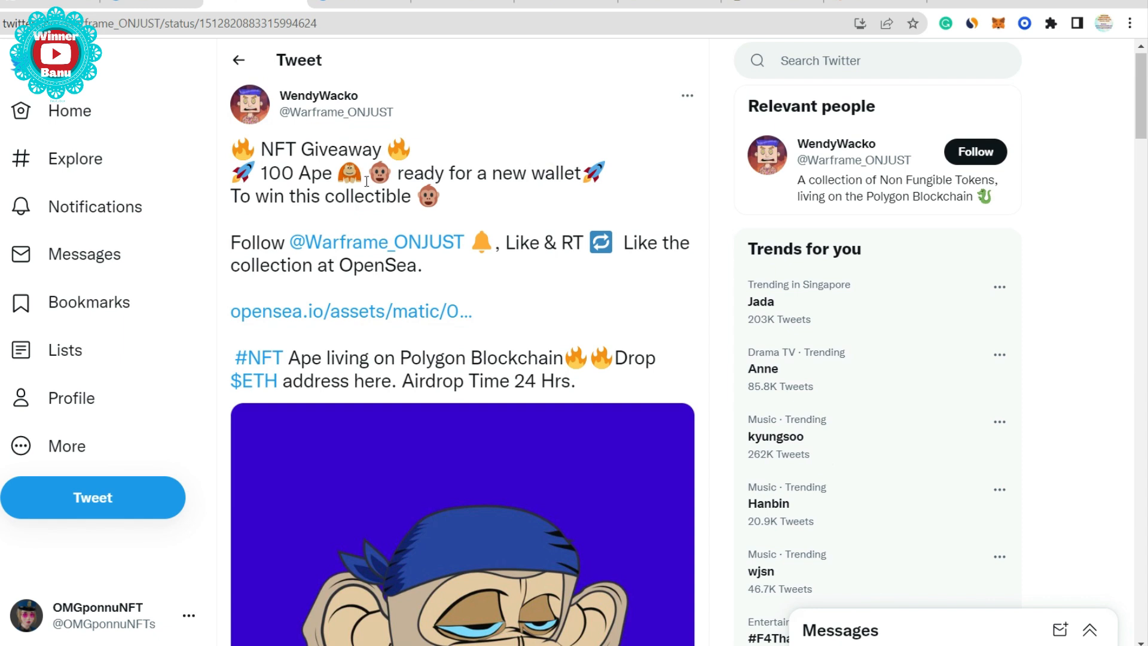
scroll(367, 181, "down", 10)
scroll(411, 328, "down", 4)
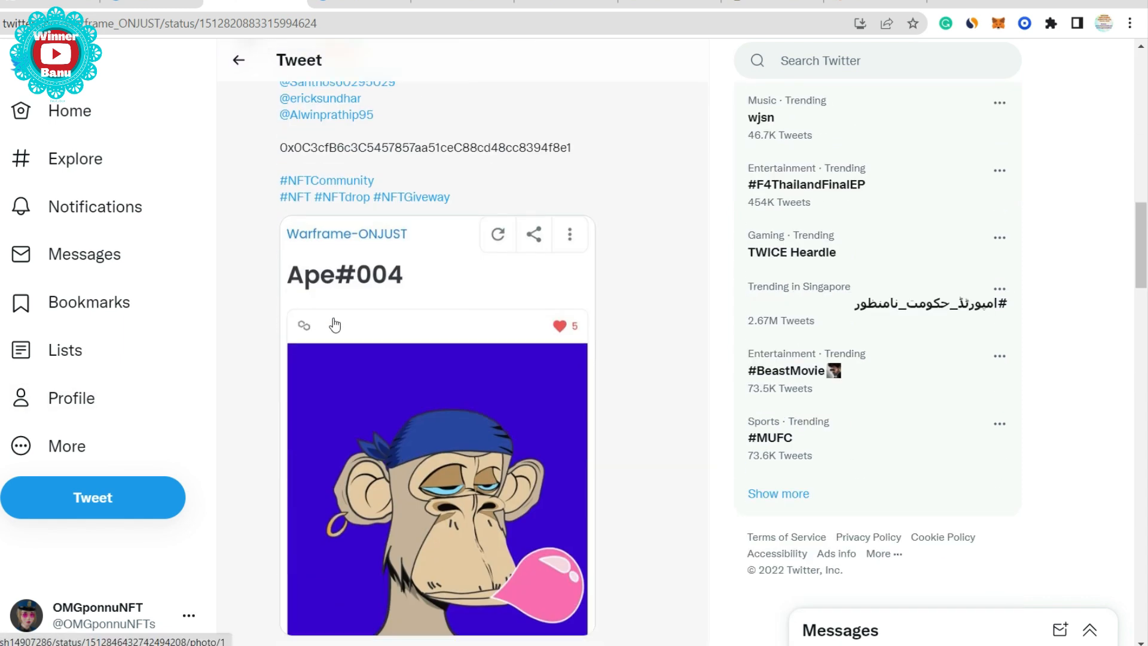
scroll(350, 289, "up", 3)
scroll(359, 293, "up", 1)
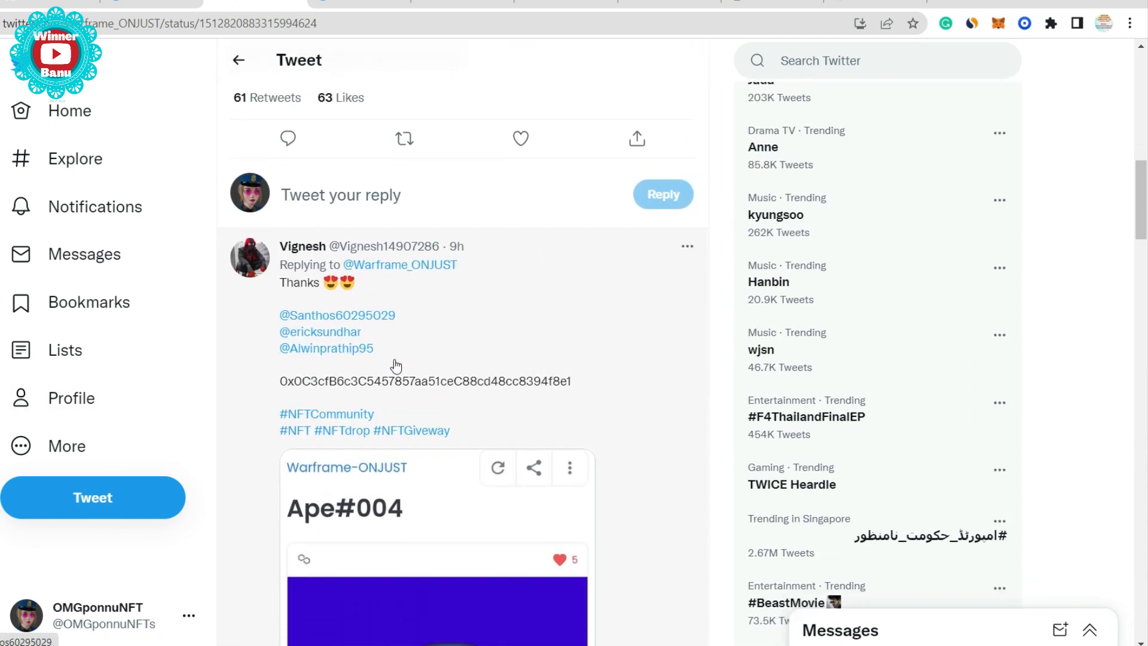
scroll(396, 364, "down", 12)
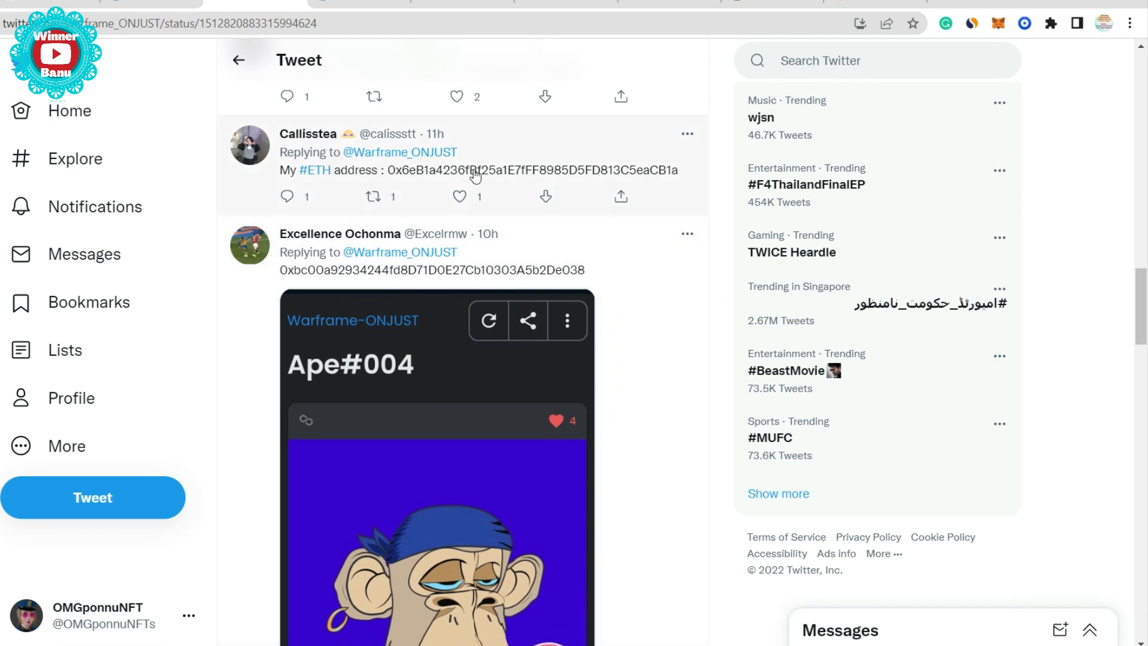
scroll(660, 323, "up", 3)
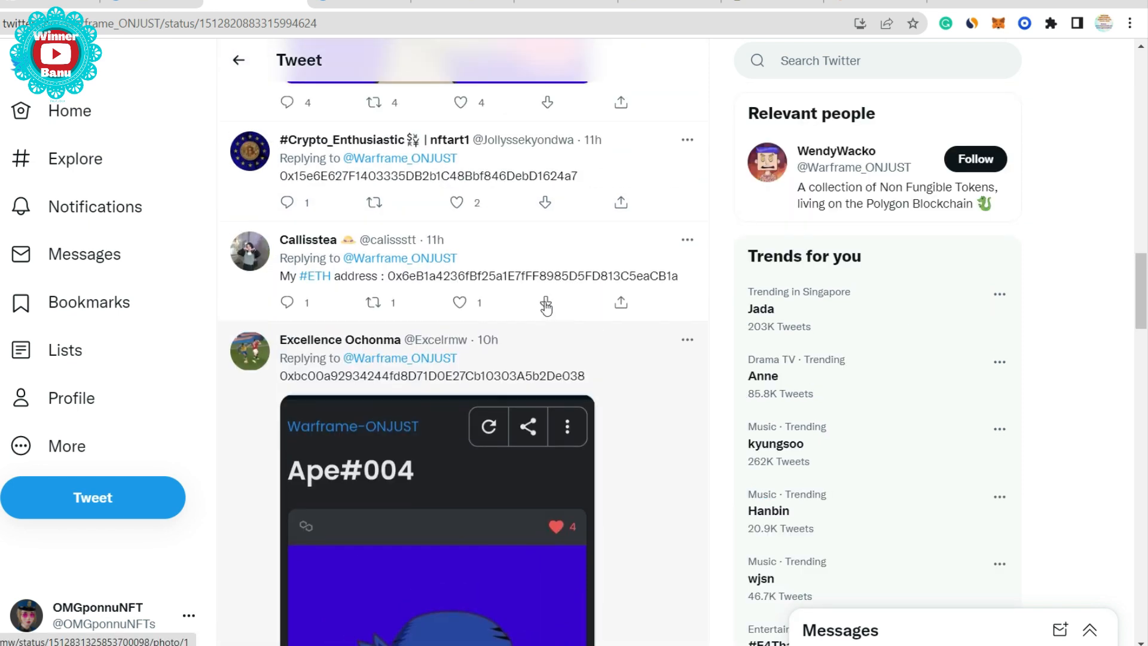
scroll(524, 399, "down", 1)
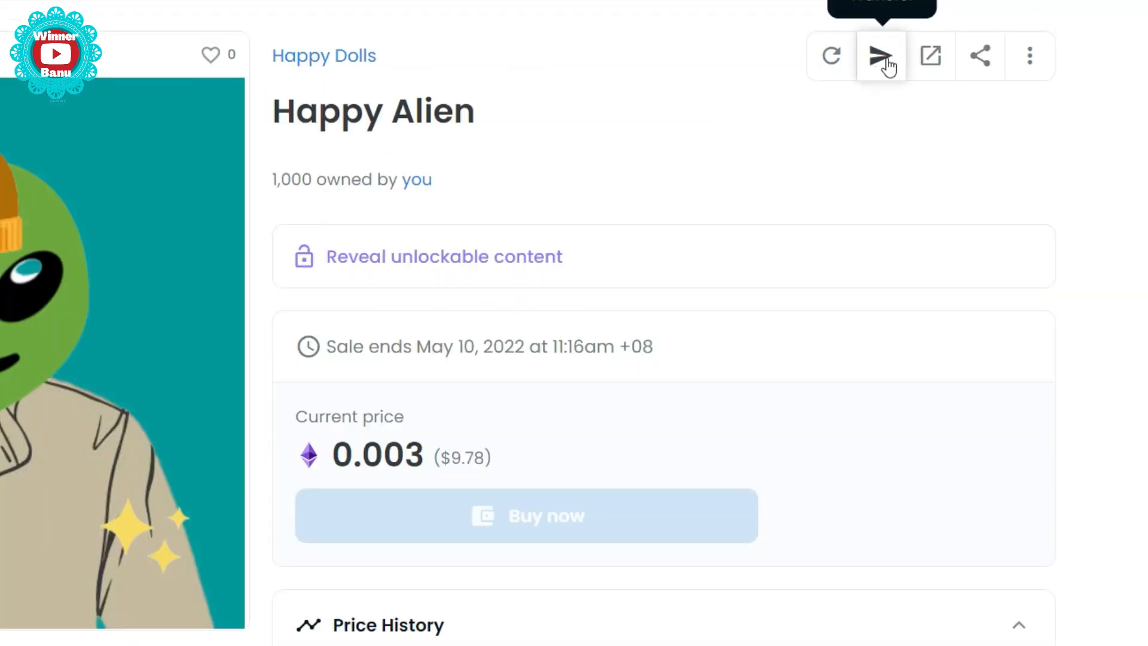
- Transfer one Happy Alien to the pasted replier wallet address, signing the transaction in MetaMask
left_click(896, 197)
left_click(358, 330)
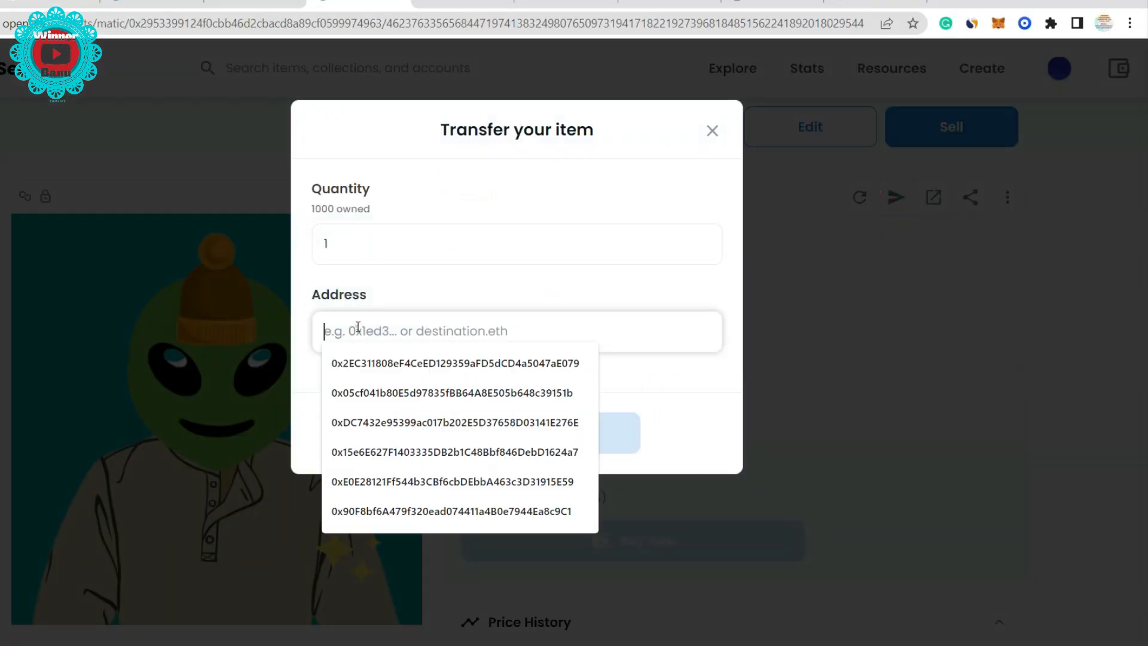
type("0xbc00a92934244fd8D71D0E27Cb10303A5b2De038")
left_click(493, 469)
left_click(369, 359)
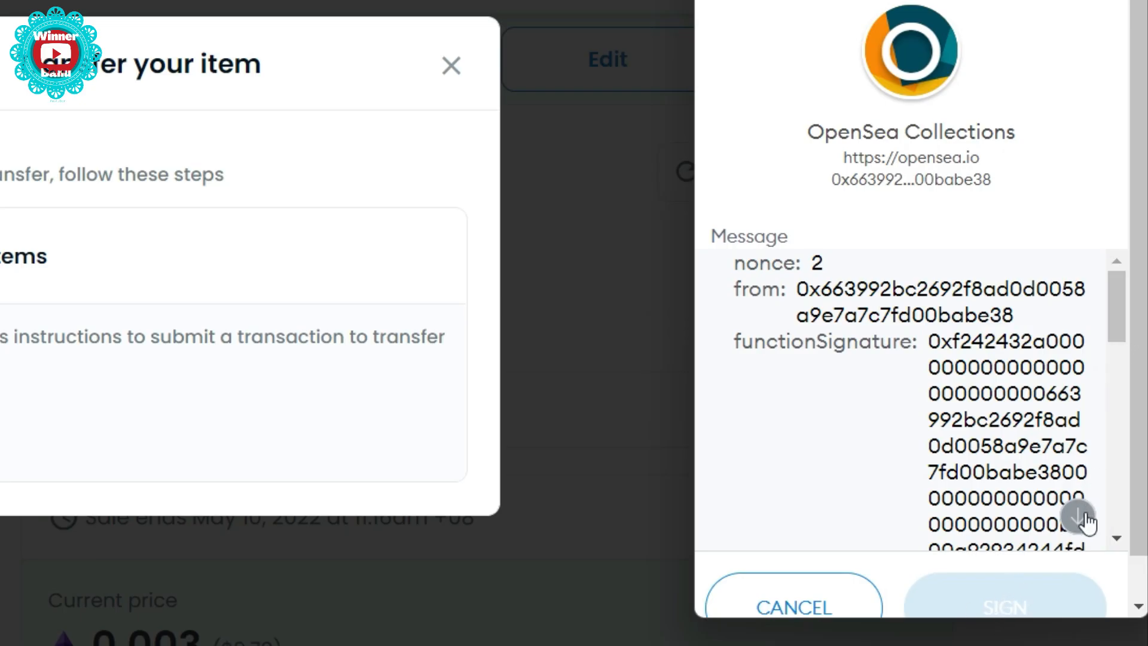
left_click(1075, 517)
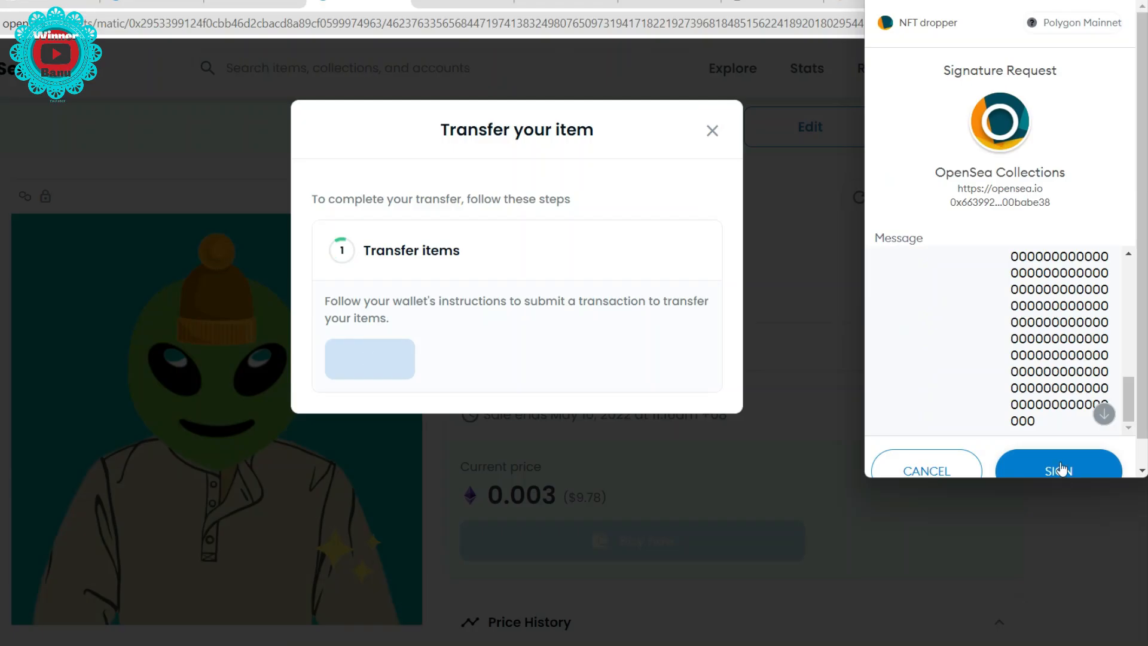
left_click(1017, 601)
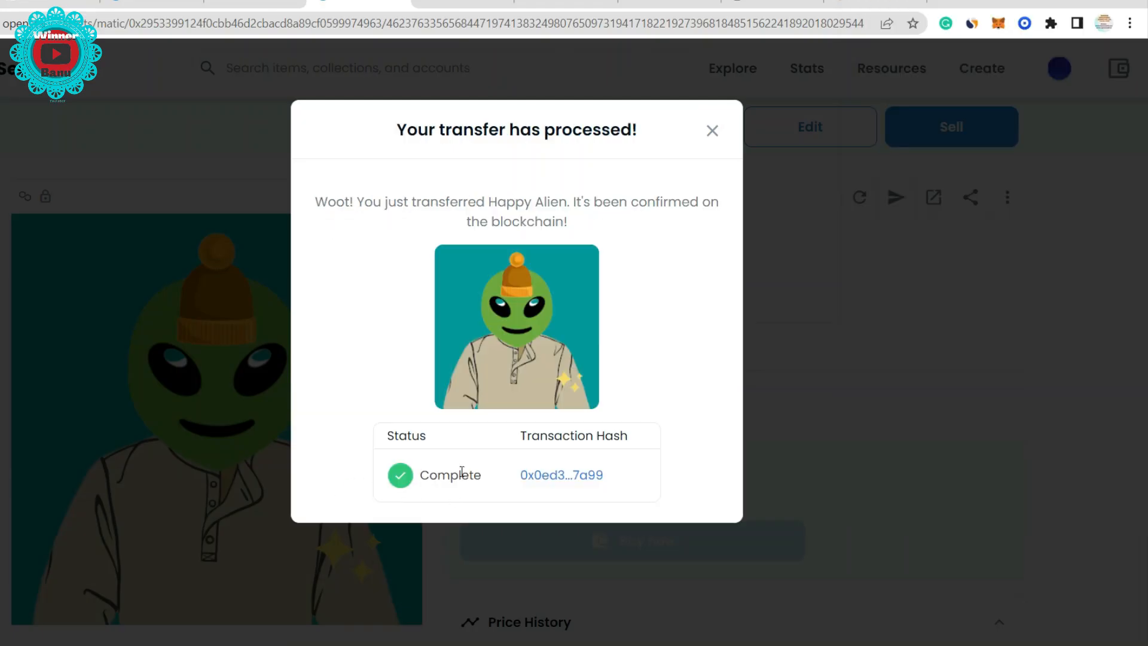
left_click(763, 173)
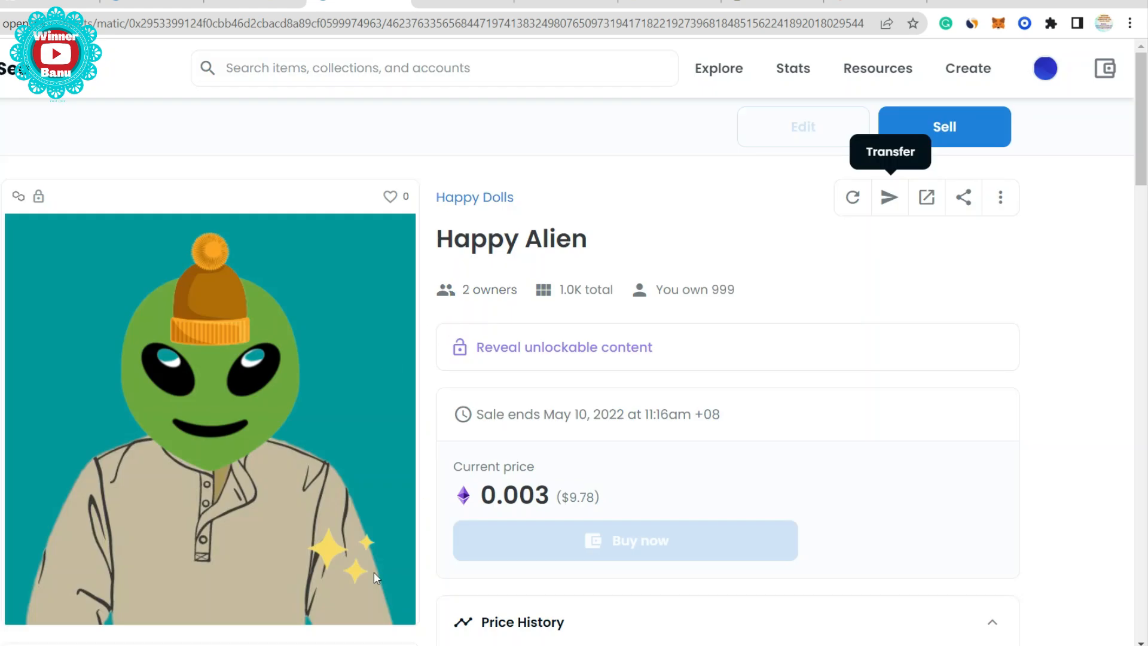
- Check the 2 Happy Alien owners, then transfer another copy to the second replier's pasted wallet address
left_click(486, 294)
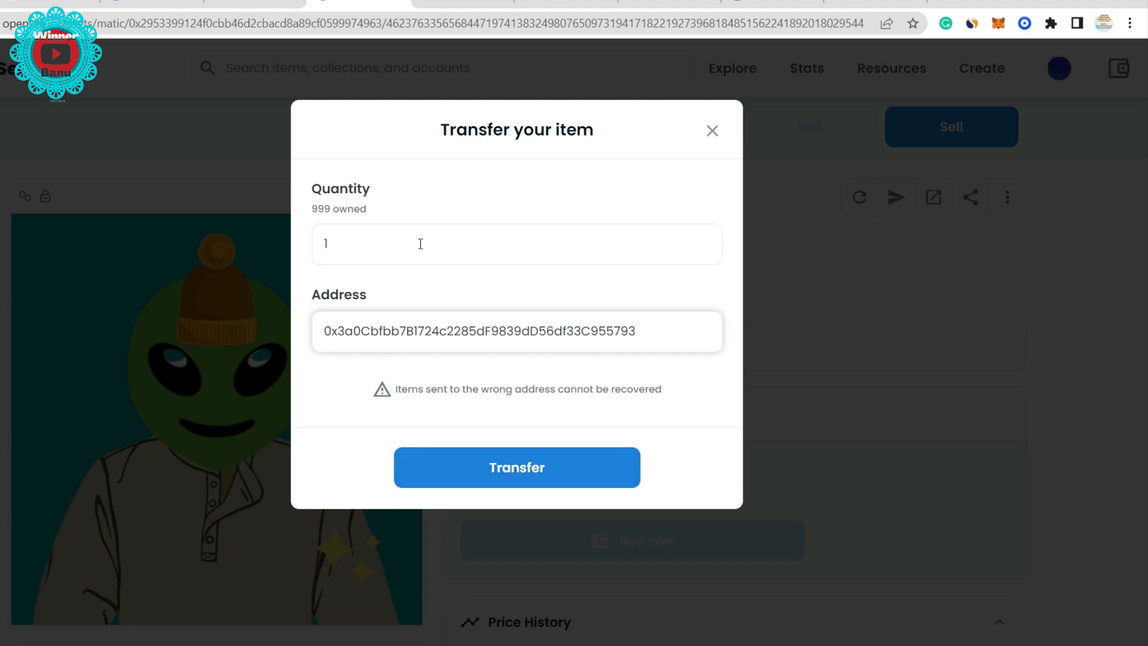
left_click_drag(645, 335, 268, 325)
key("ctrl+c")
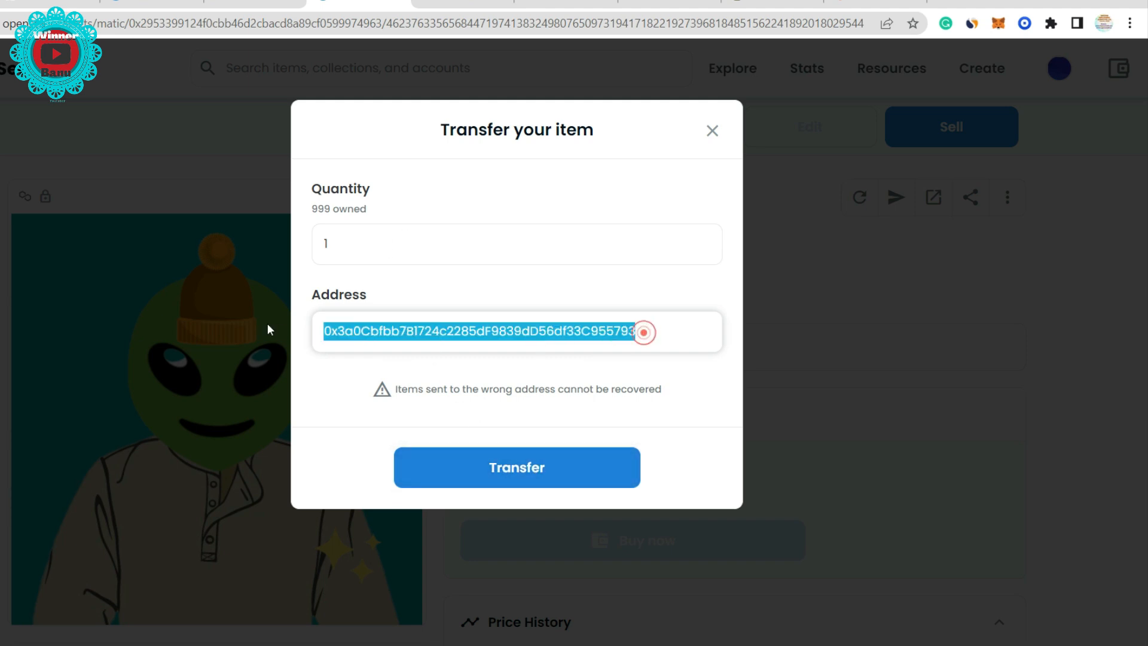
left_click(889, 197)
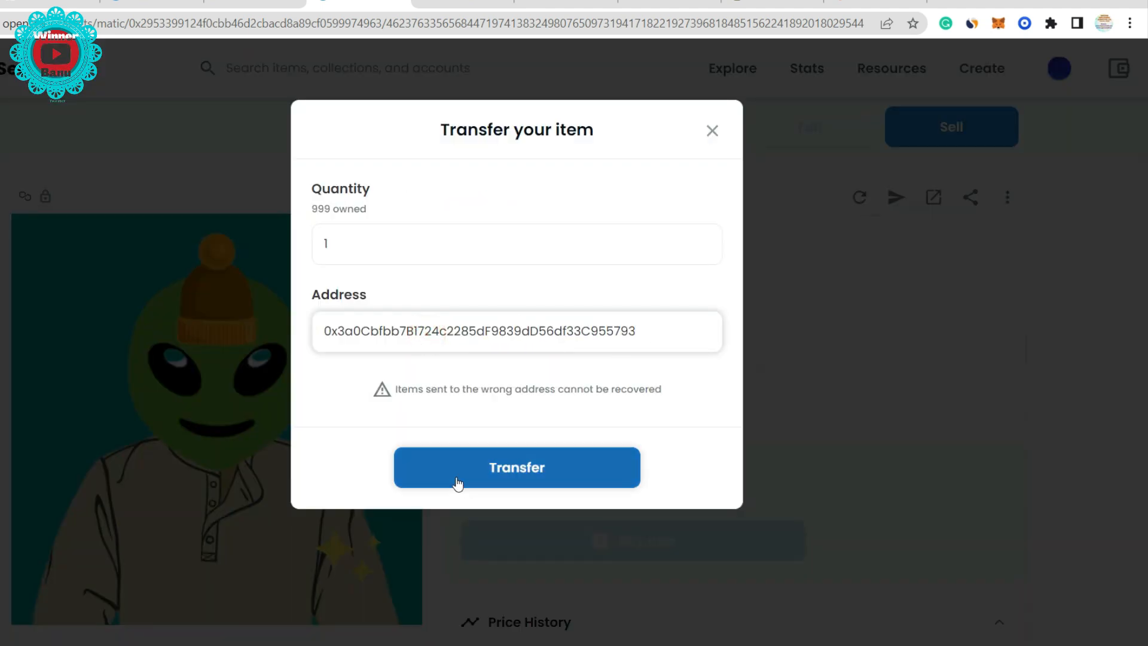
left_click(527, 468)
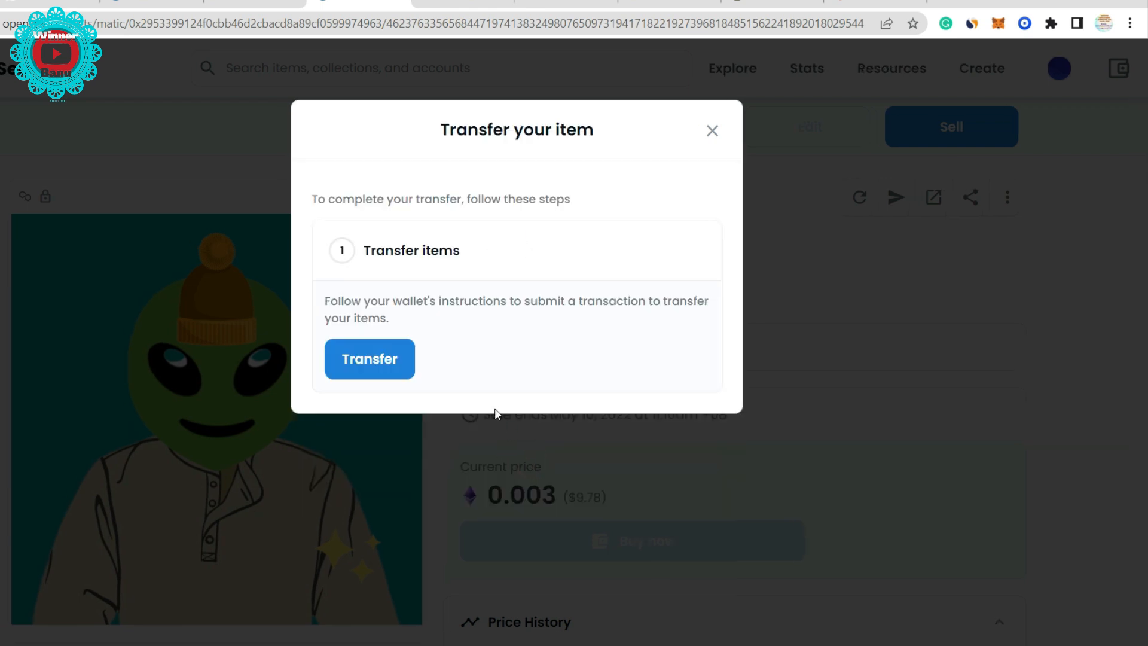
left_click(395, 362)
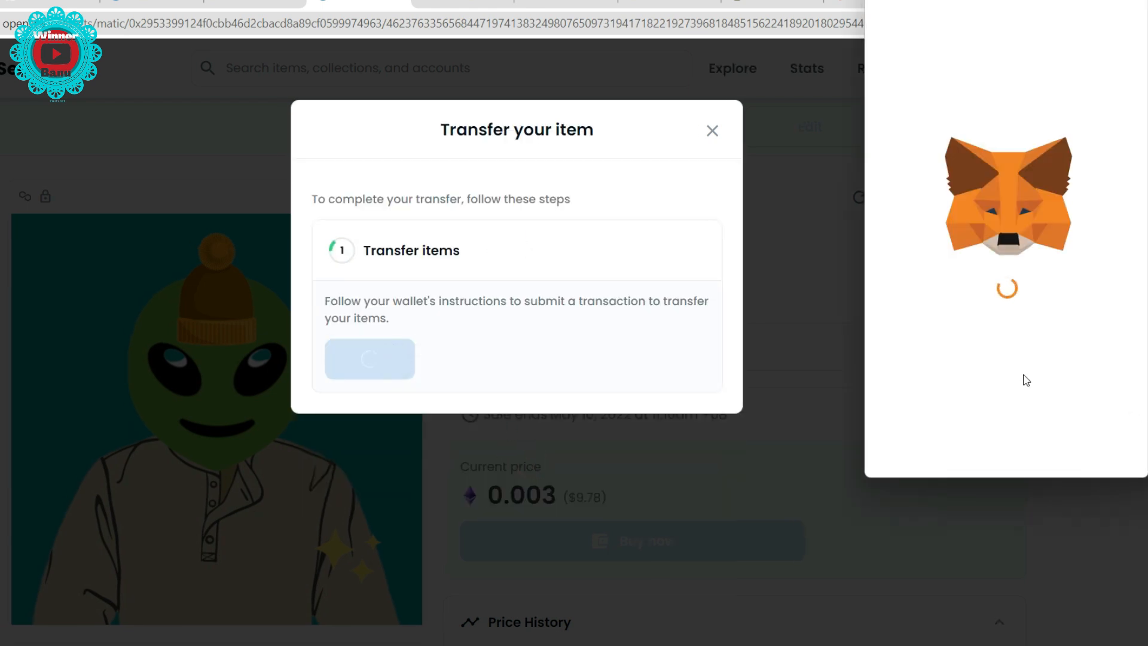
left_click(707, 133)
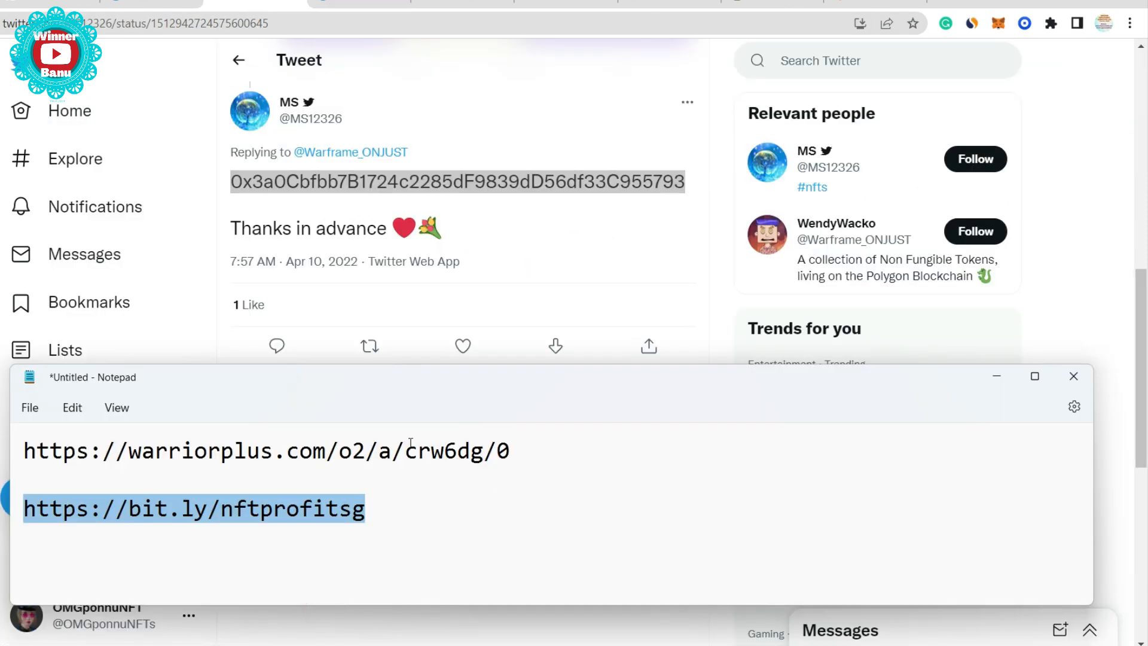
- Paste the replier's wallet address on a new line below the bit.ly/nftprofitsg link
left_click(400, 504)
key("Return")
key("Return")
key("Return")
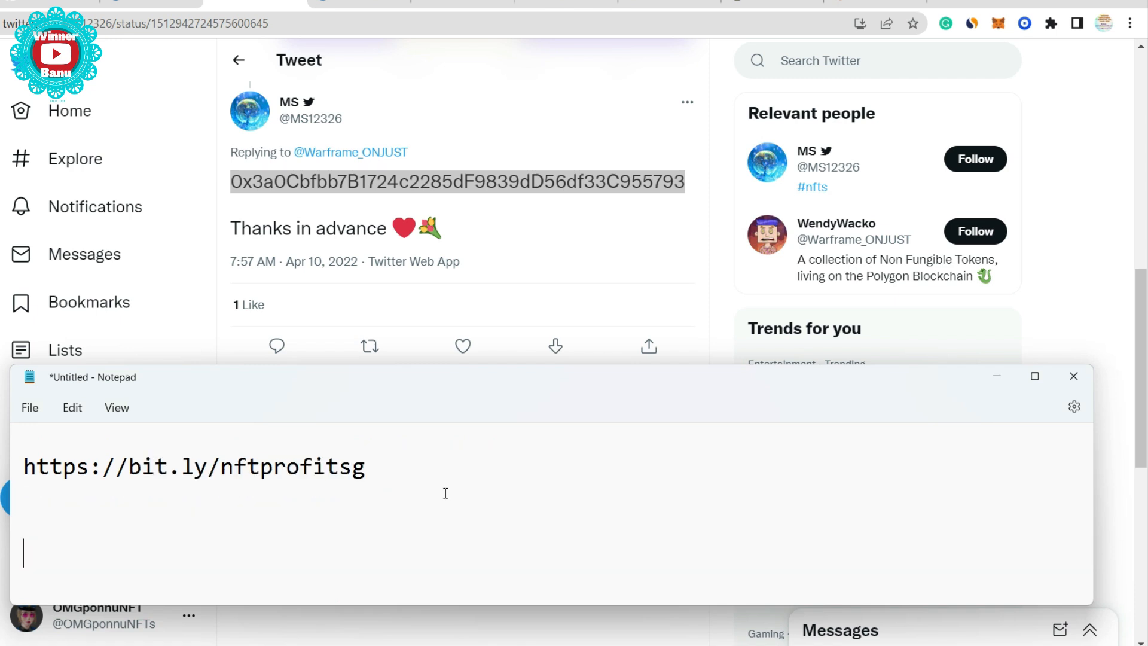
key("ctrl+v")
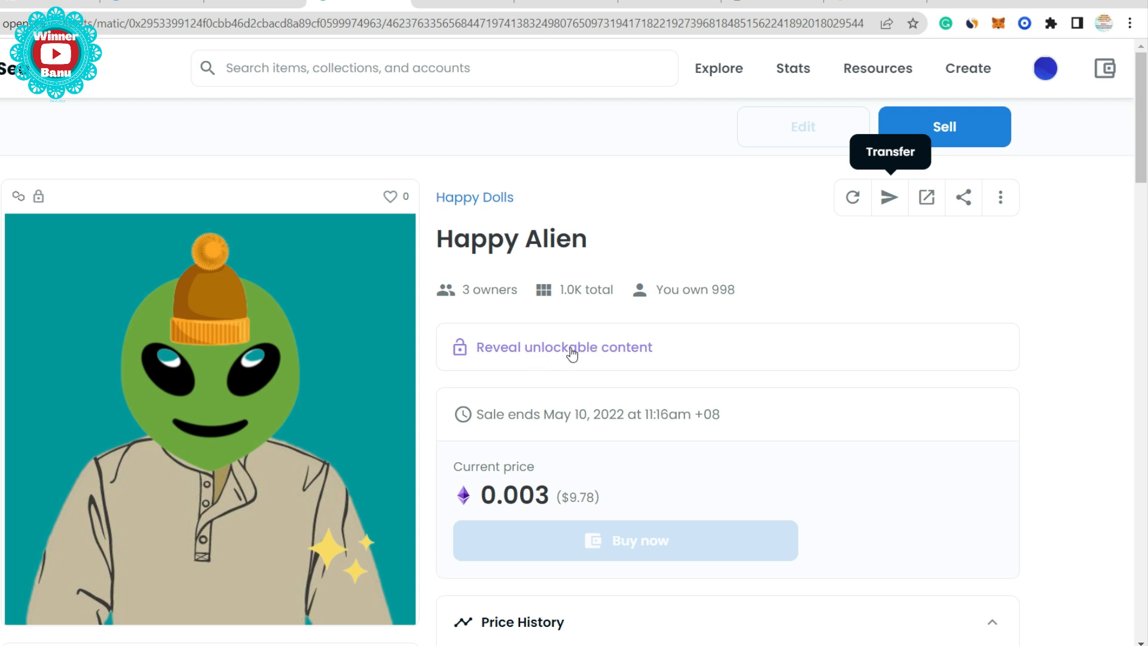
- Reveal the Happy Alien's unlockable message and open its bit.ly/nftprofitsg affiliate link
left_click_drag(437, 293, 490, 290)
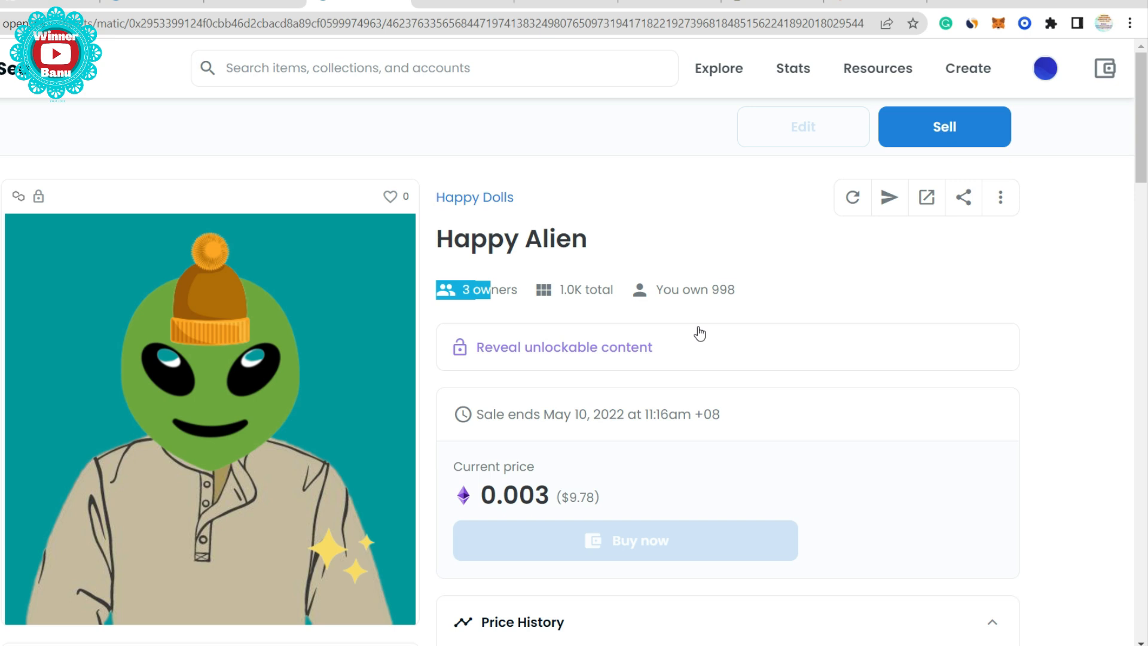
left_click(537, 347)
left_click_drag(327, 204, 538, 203)
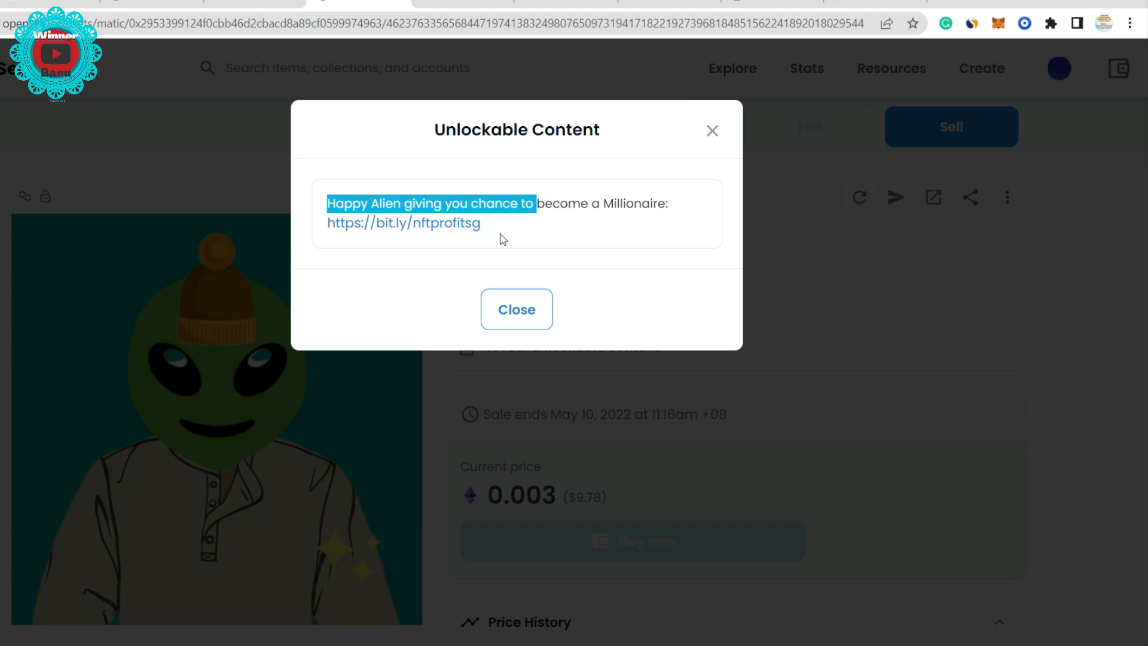
left_click(445, 230)
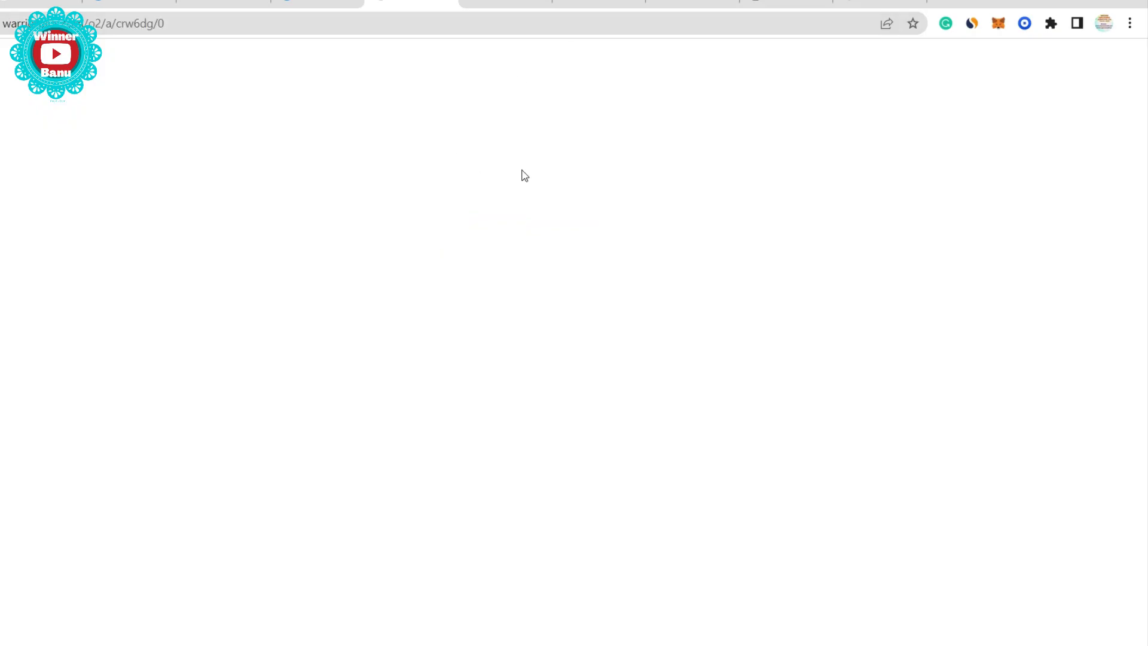
- Scroll down through the NFT Generator sales page the affiliate link opened
scroll(657, 212, "down", 20)
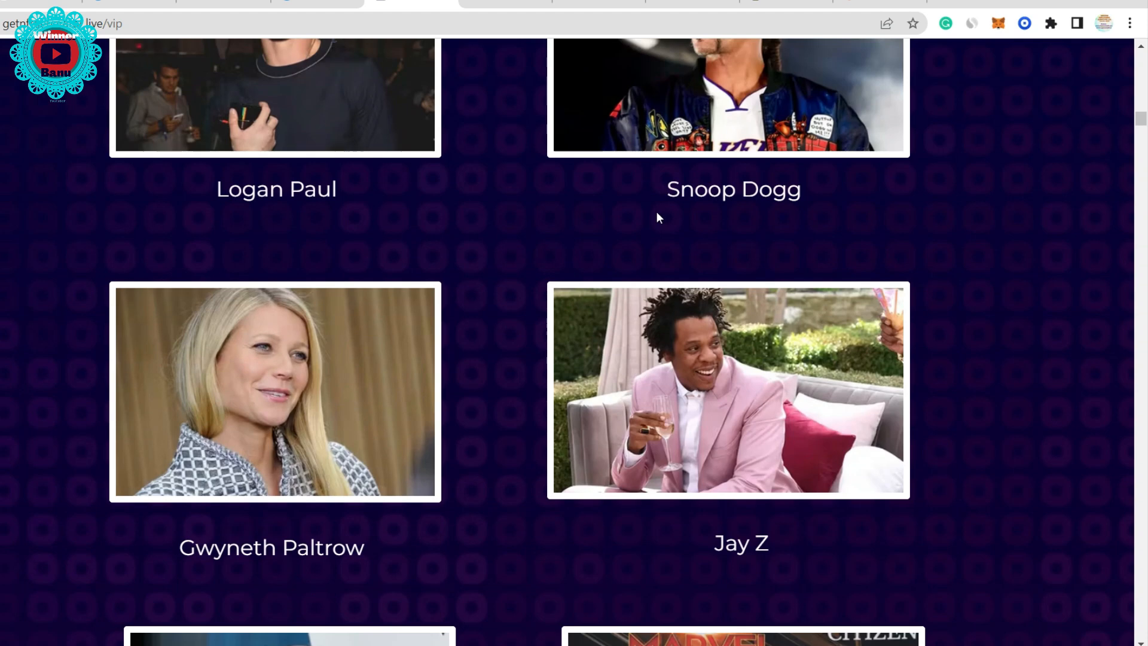
scroll(649, 222, "down", 20)
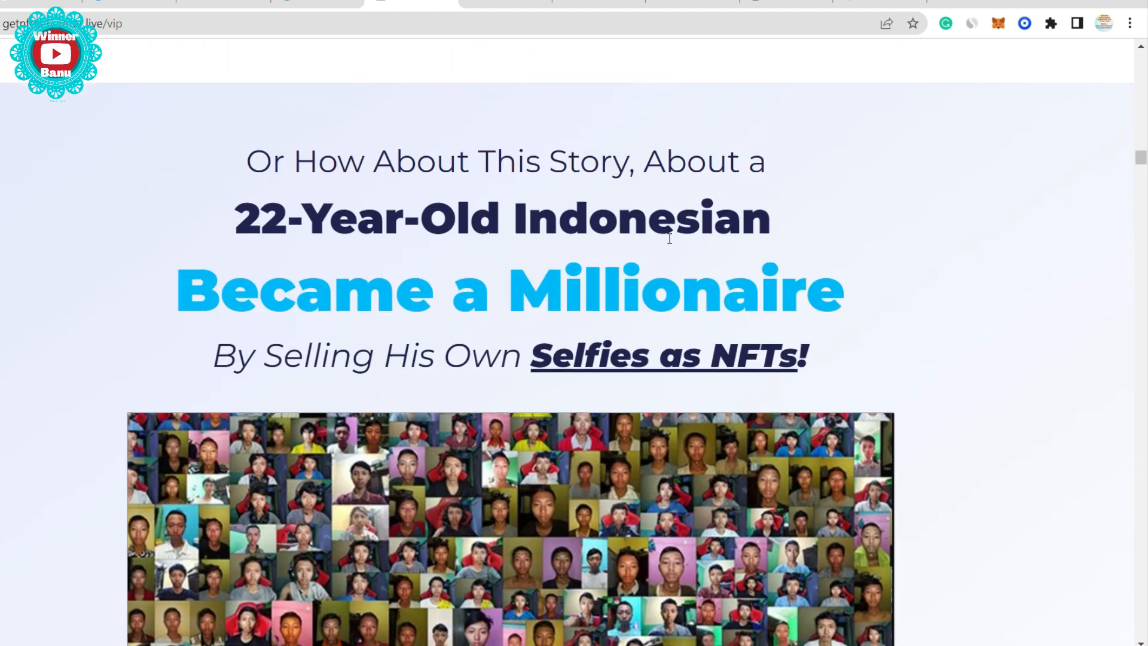
scroll(458, 361, "down", 15)
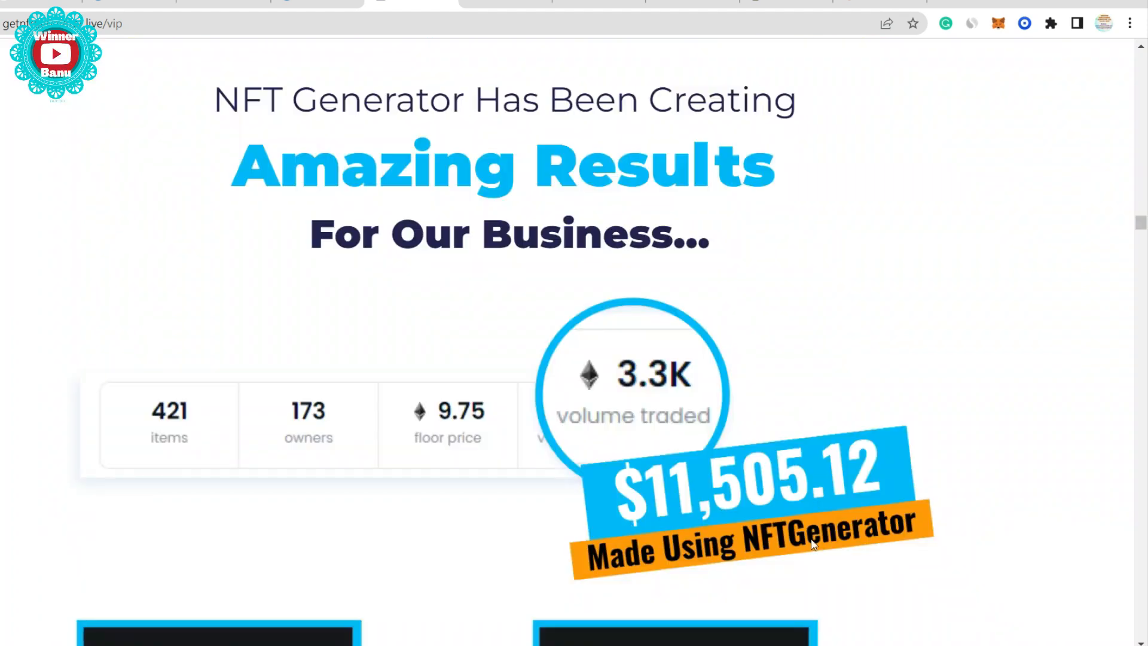
scroll(722, 504, "down", 5)
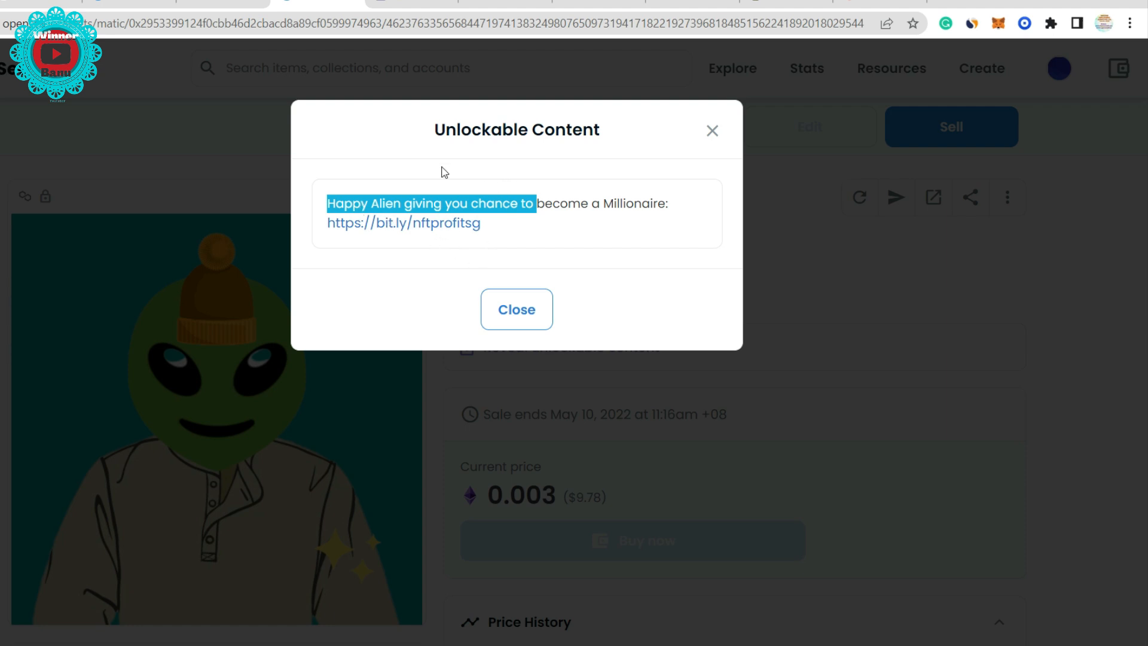
- Log out of the Unnamed OpenSea account and reconnect using Coinbase Wallet
left_click(411, 6)
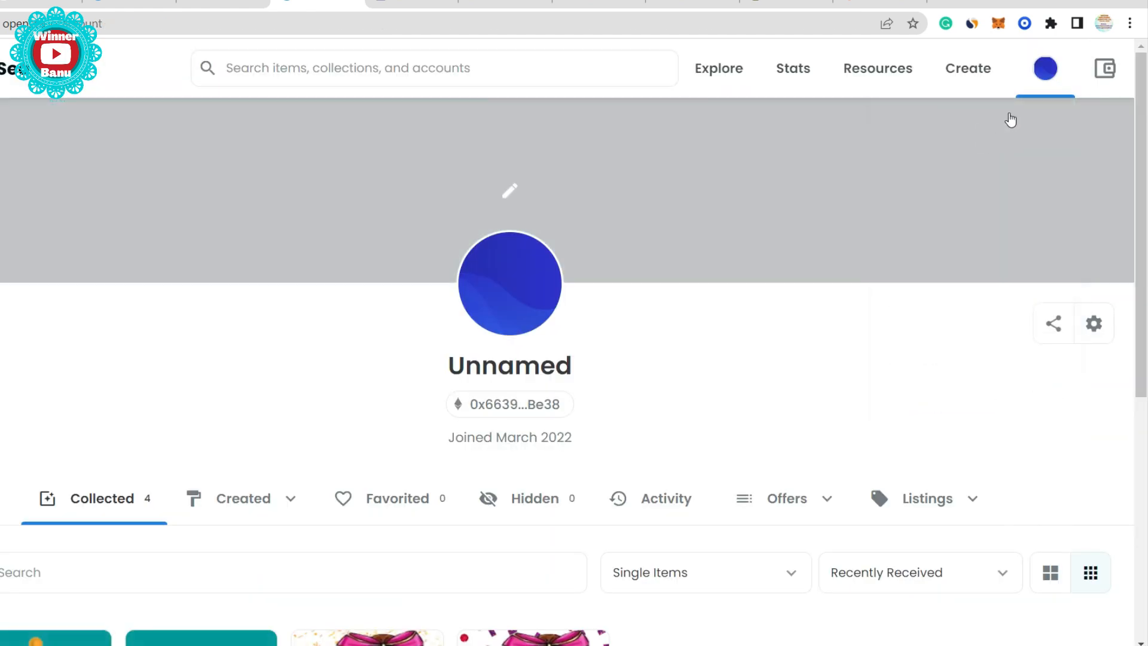
mouse_move(1069, 91)
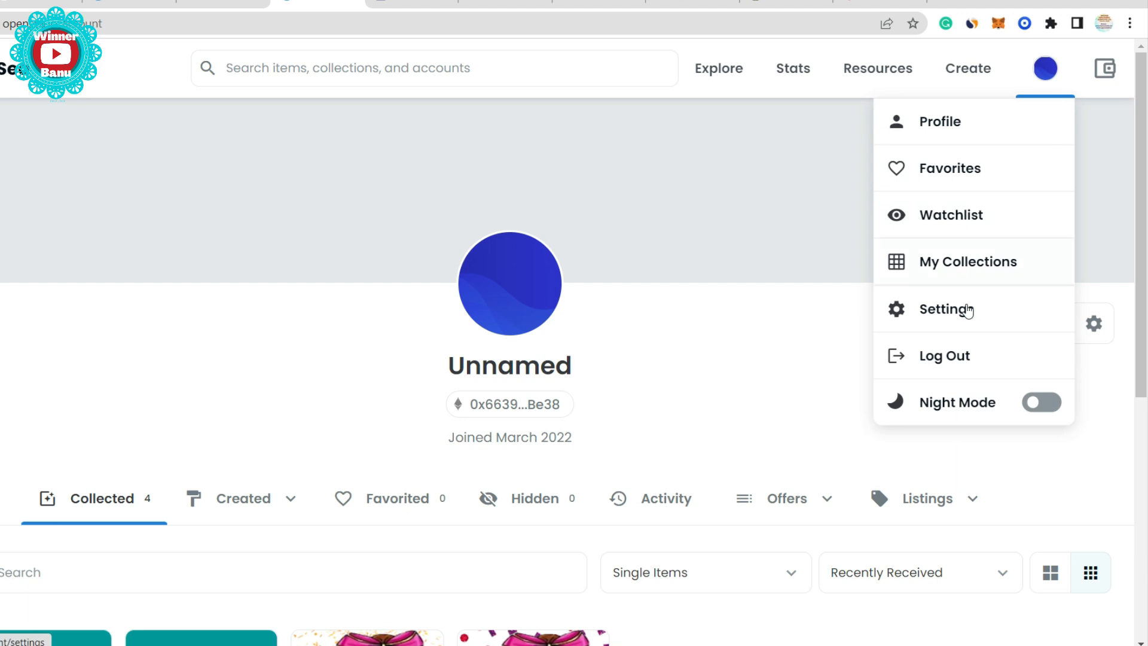
left_click(955, 367)
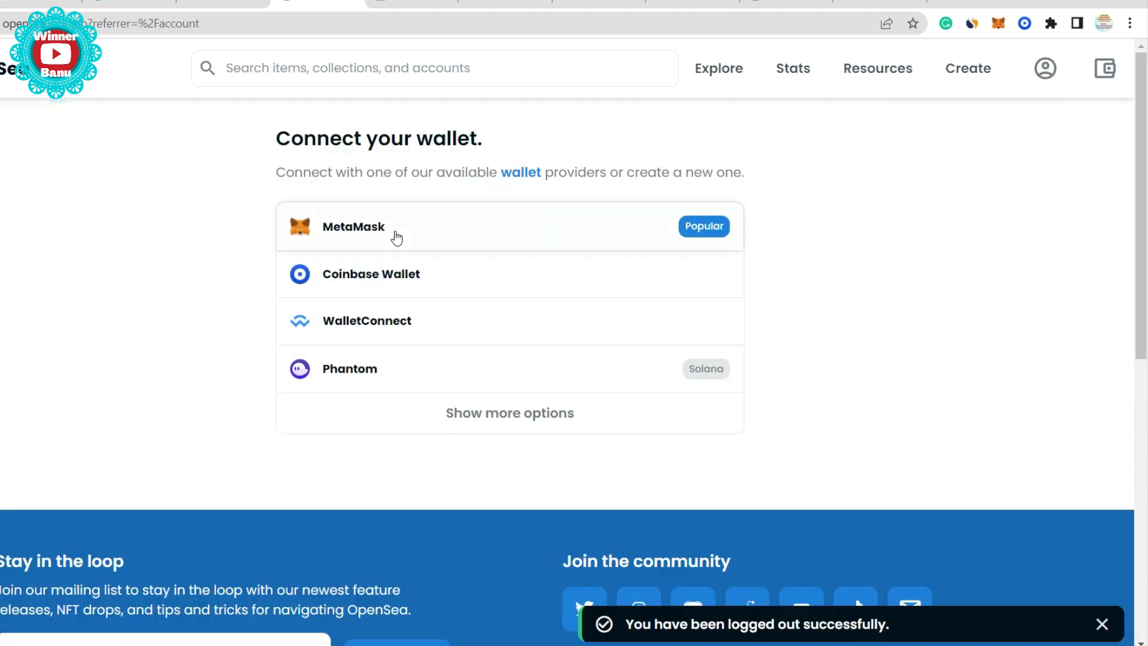
left_click(367, 276)
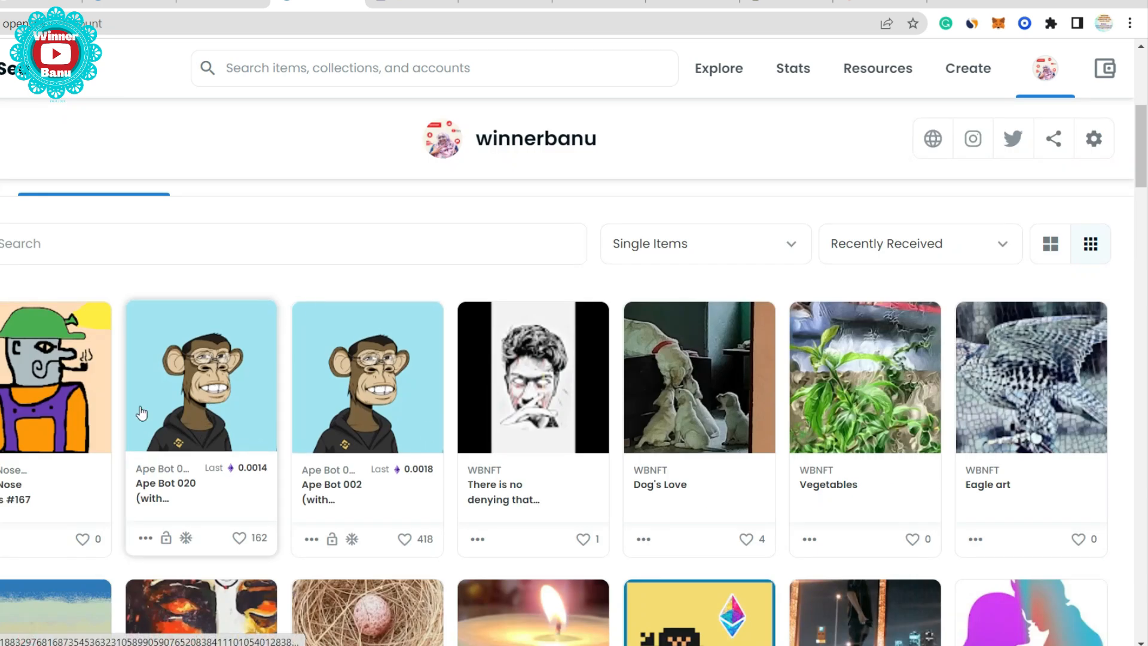
- Open Ape Bot 020, reveal its unlockable content and follow the youtu.be link
left_click(230, 422)
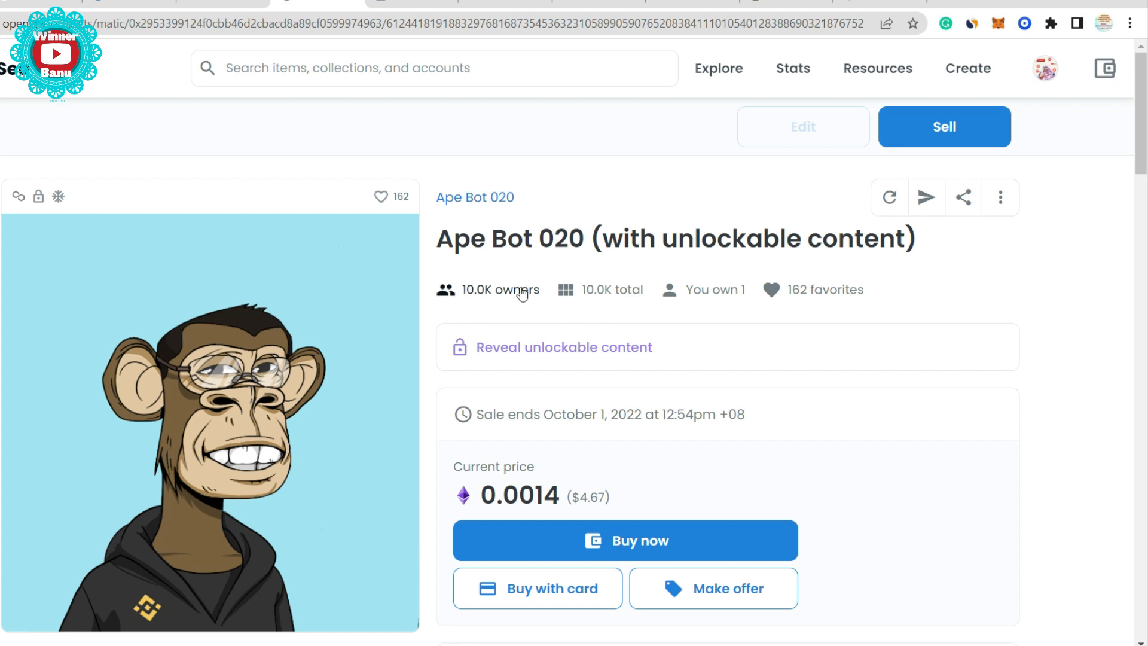
mouse_move(506, 293)
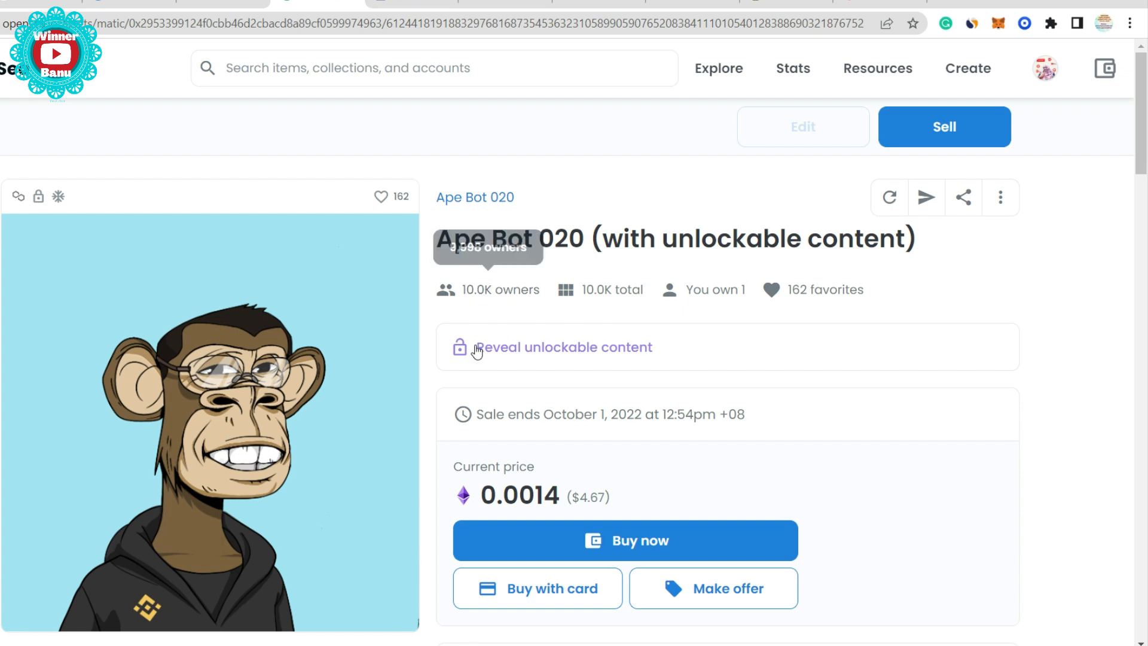
left_click_drag(474, 349, 607, 349)
left_click(557, 350)
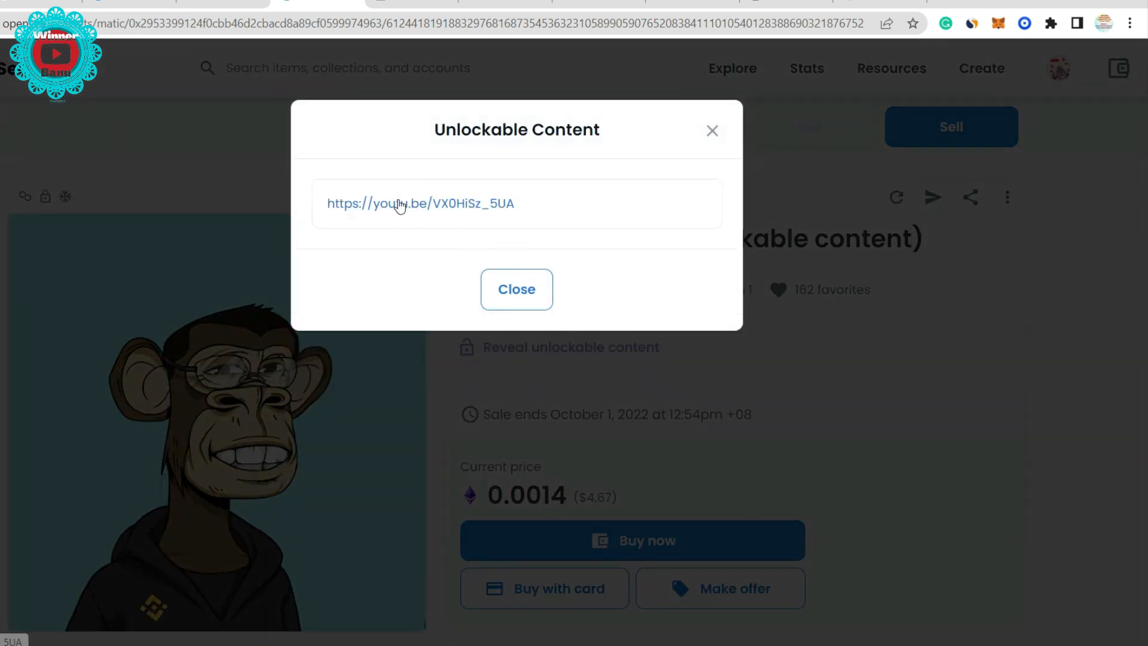
left_click(387, 207)
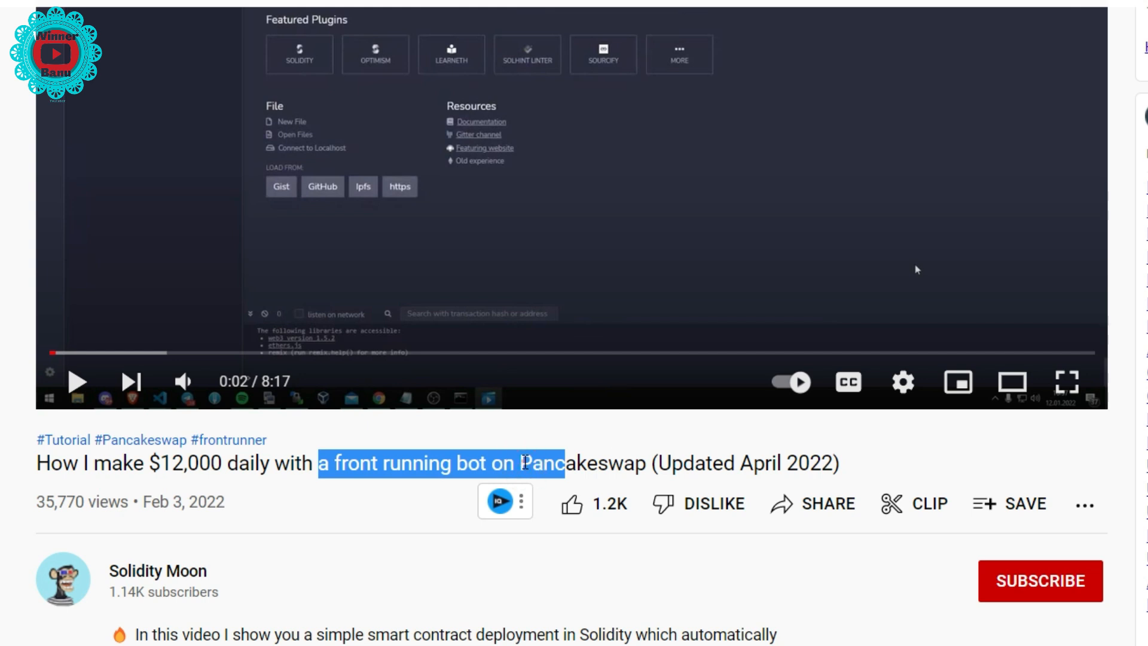
- Highlight the front-running bot video's 35,770 views, then return to the OpenSea profile
left_click(525, 465)
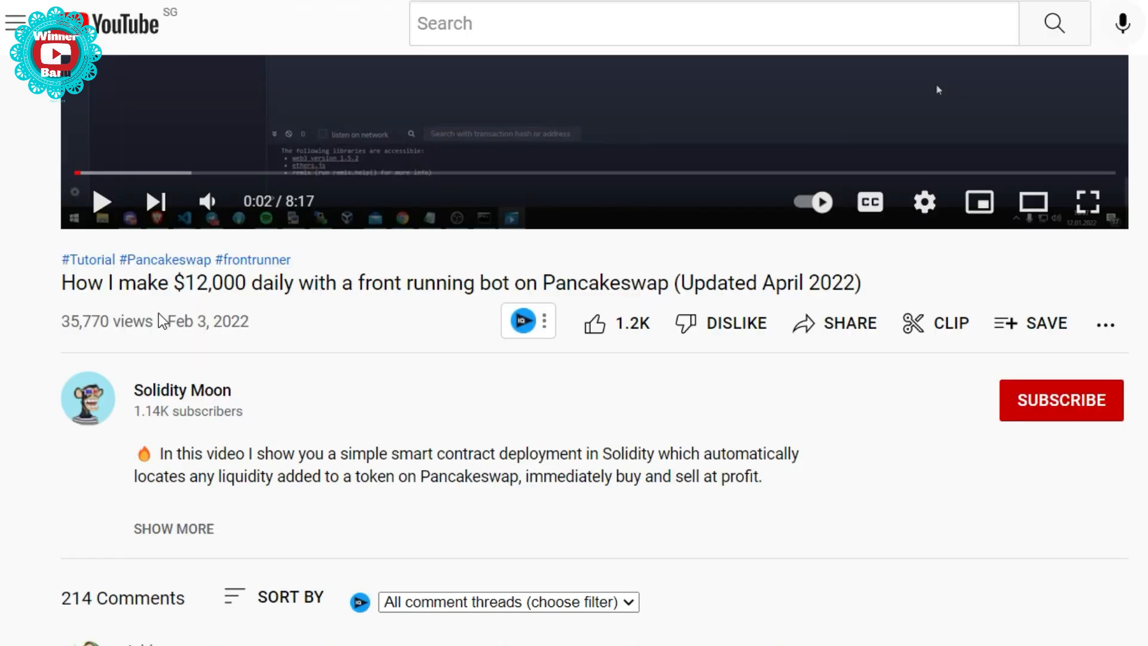
mouse_move(44, 312)
left_mouse_down()
mouse_move(108, 303)
mouse_move(145, 318)
mouse_move(62, 321)
left_mouse_up()
left_click(159, 318)
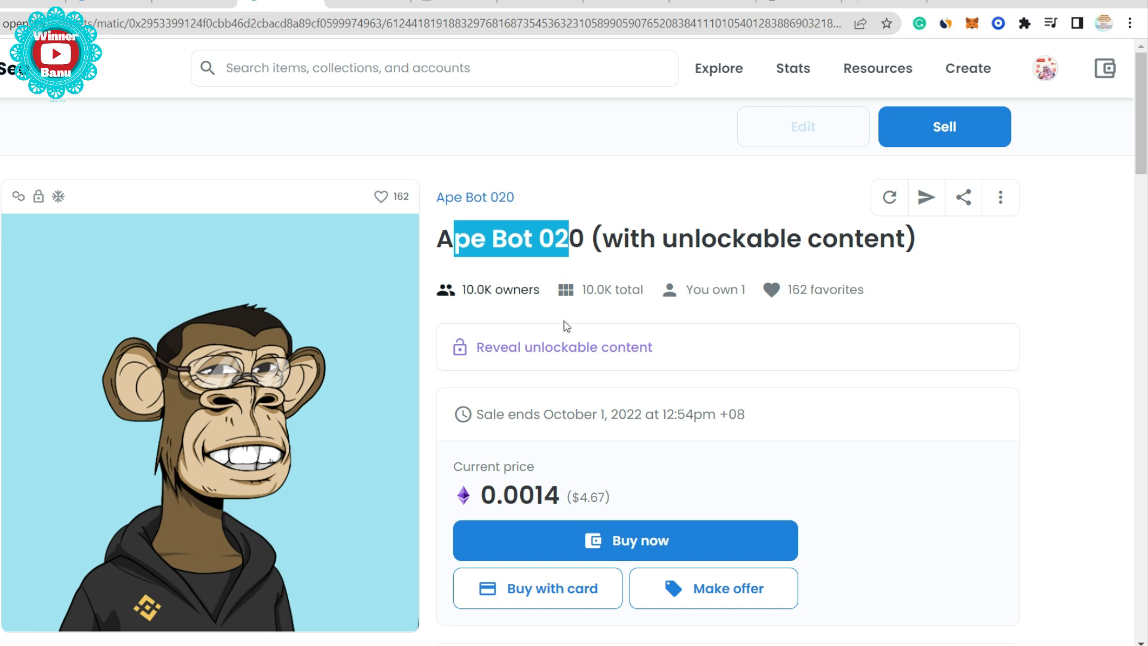
mouse_move(451, 294)
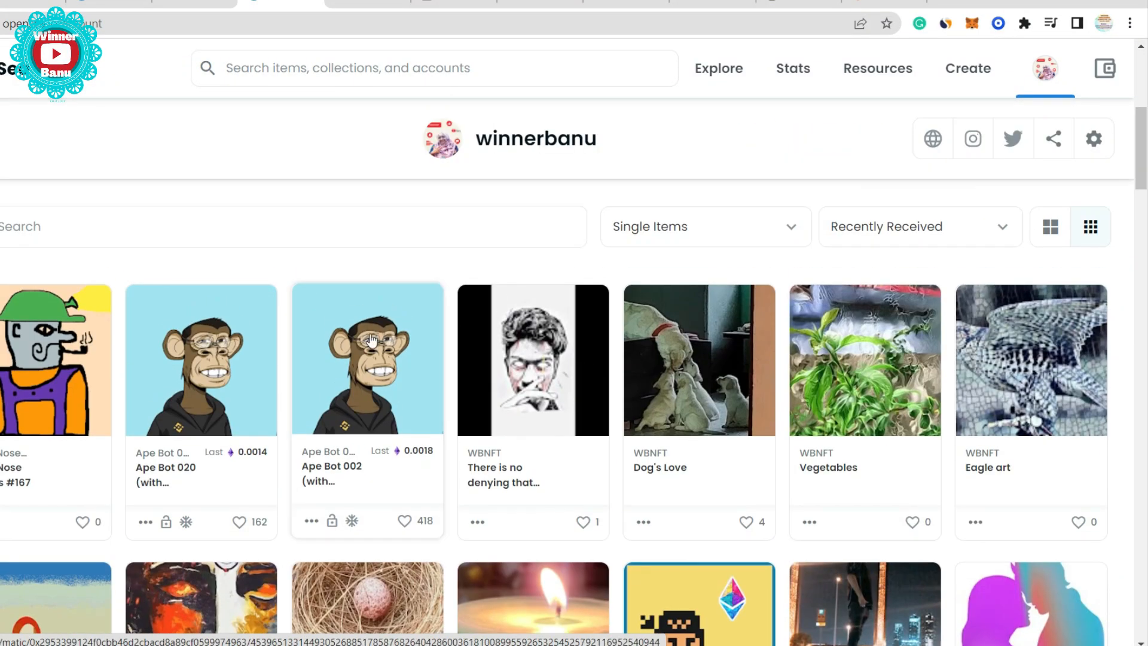
scroll(487, 402, "up", 4)
scroll(397, 453, "down", 4)
scroll(395, 365, "up", 3)
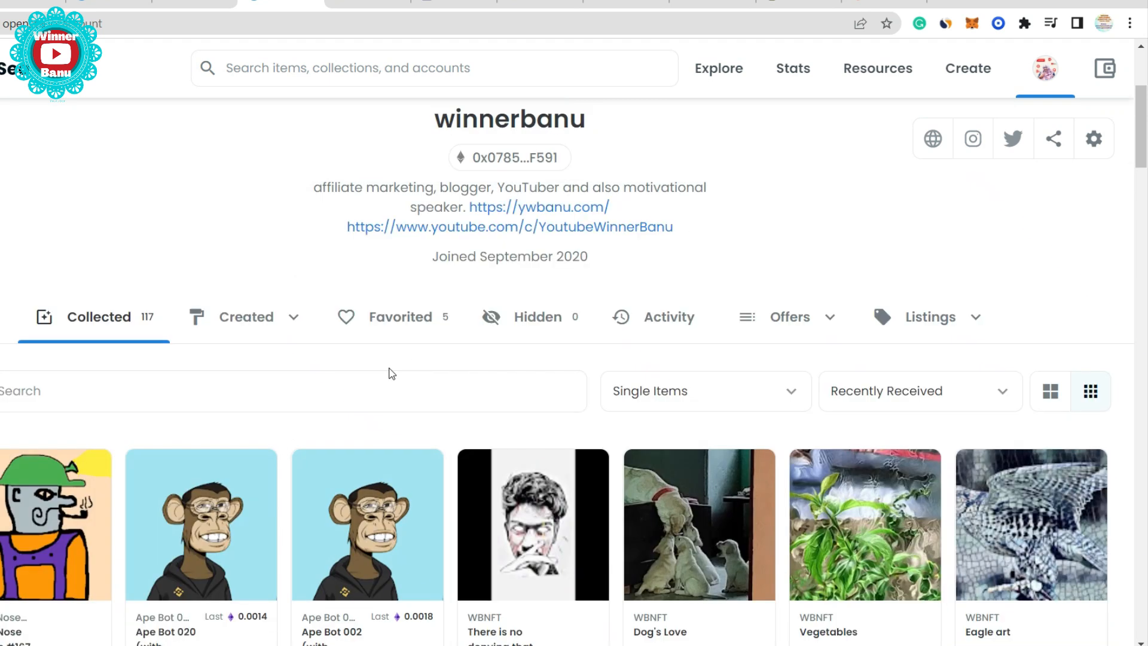
- Scroll through the OpenSea profile's 117 collected items
scroll(391, 367, "down", 3)
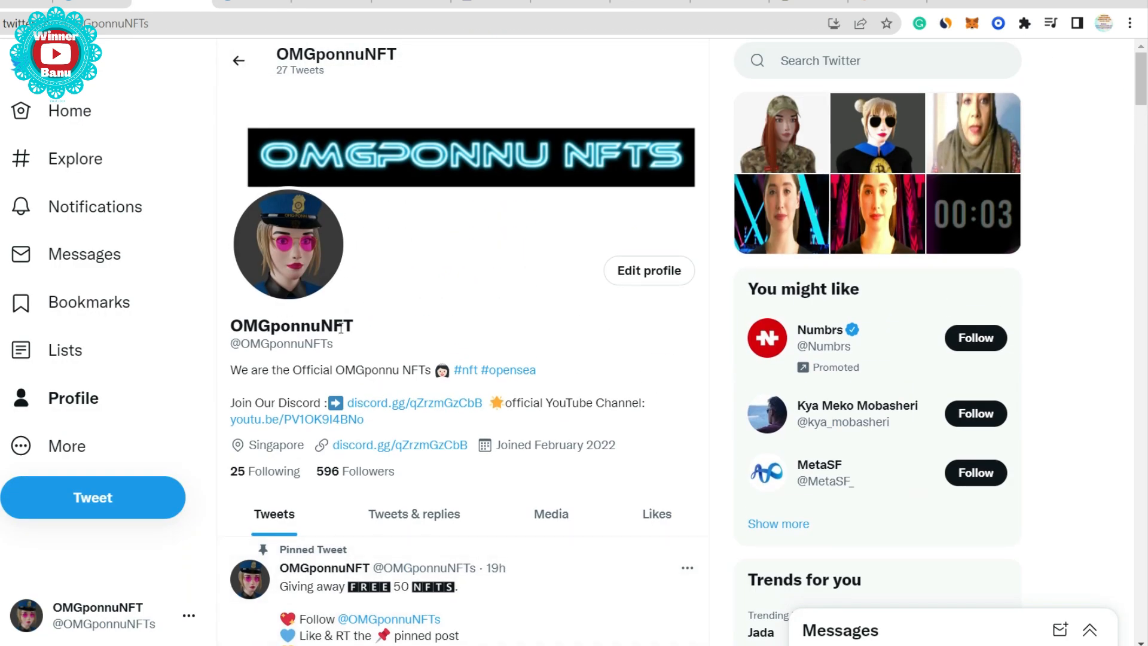
scroll(374, 460, "down", 3)
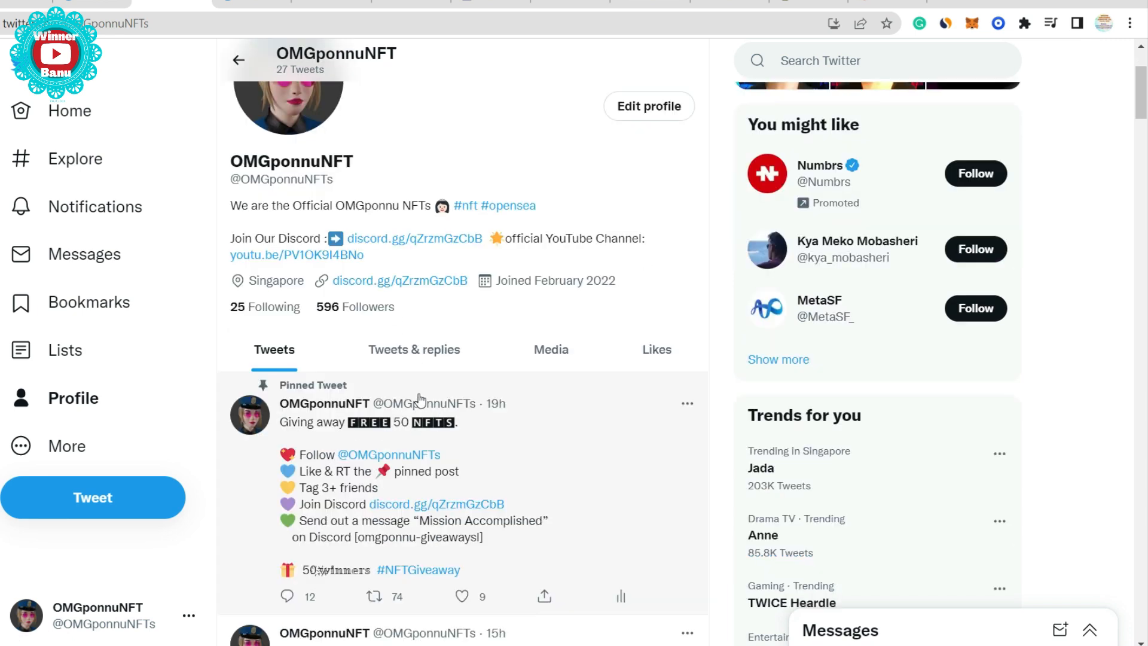
scroll(420, 393, "down", 3)
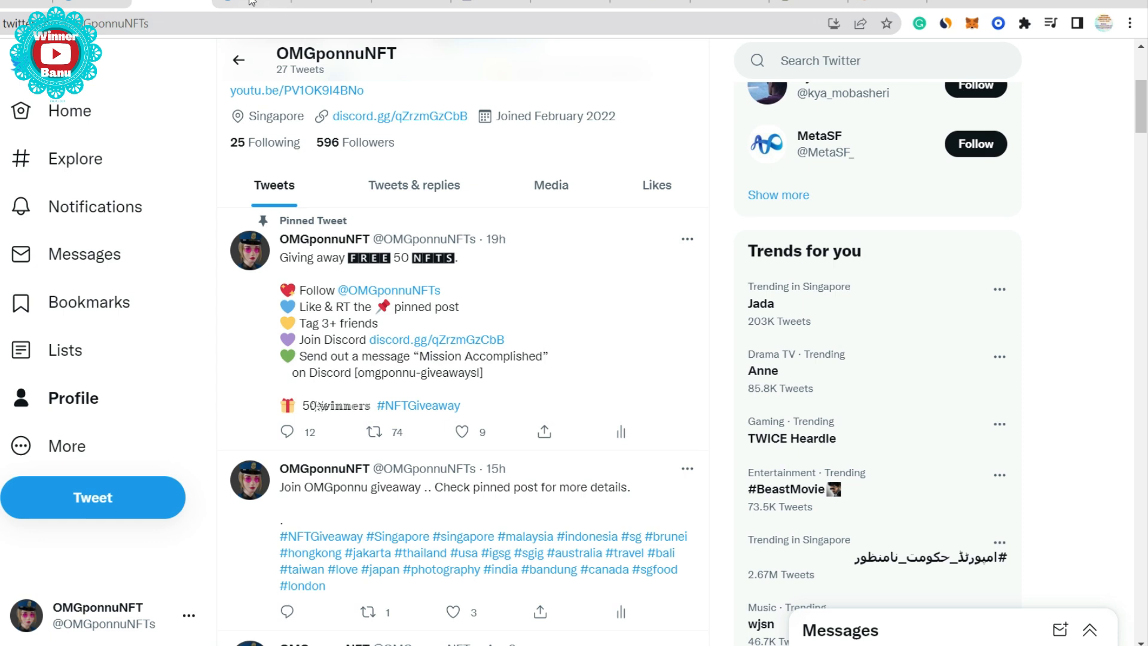
scroll(376, 185, "down", 1)
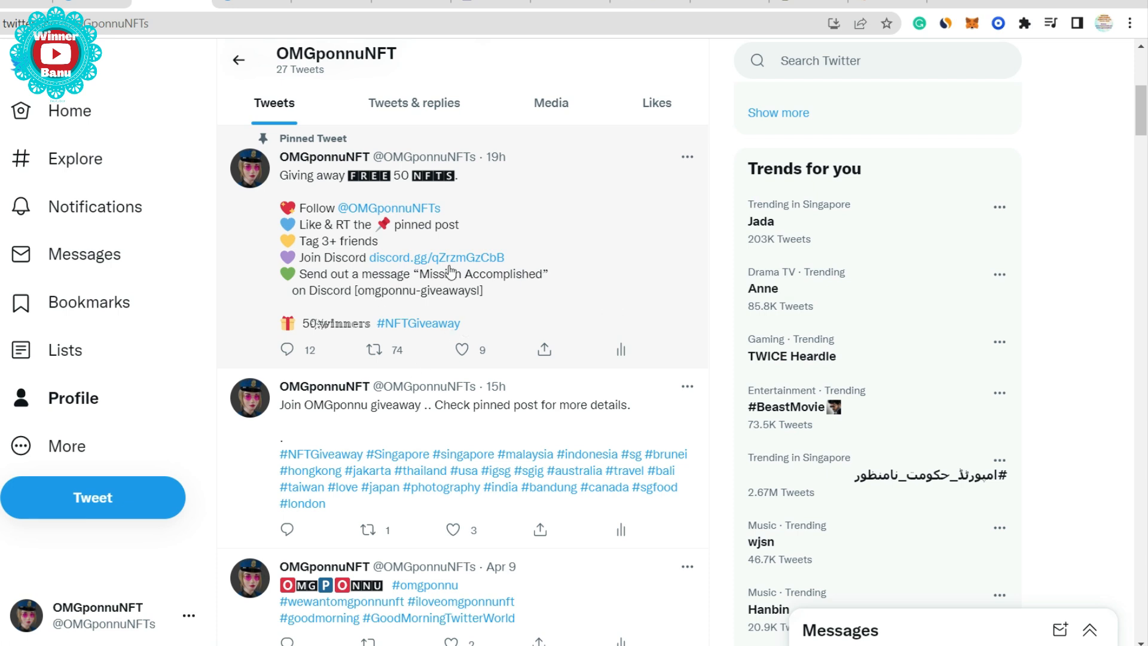
scroll(449, 272, "up", 1)
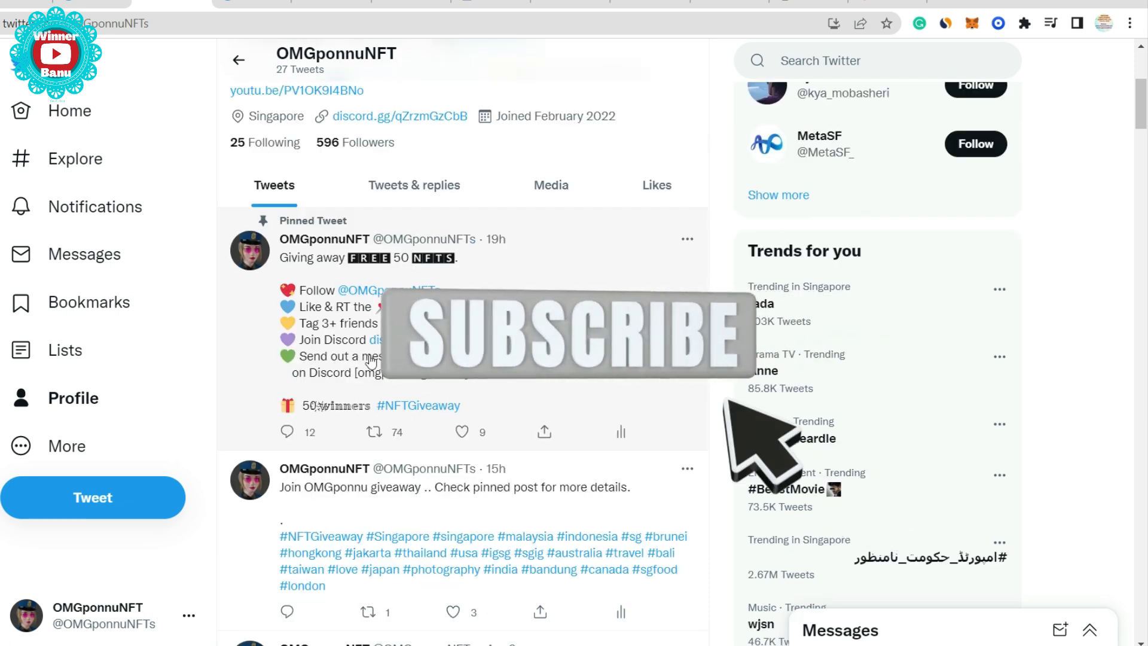